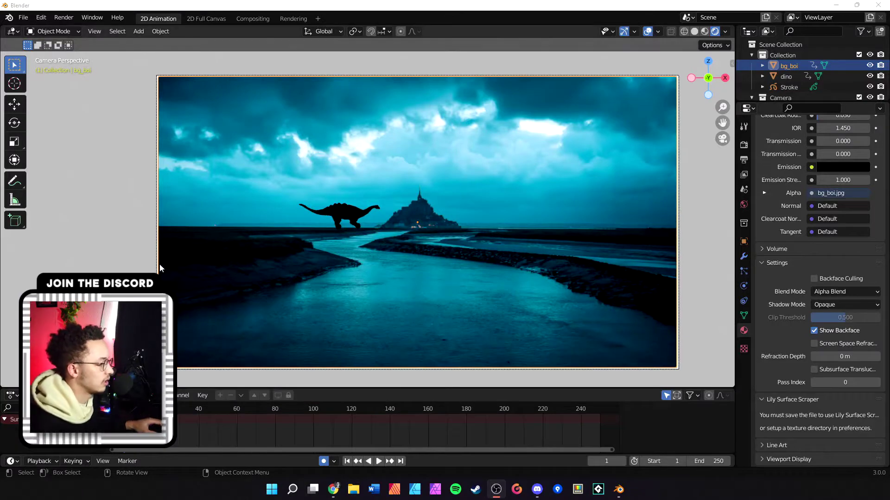
Move the dino silhouette farther left of the castle at frame 1 and switch the enlarged animation editor to Dope Sheet mode.
{"action": "left_click_drag", "start_coordinate": [197, 389], "coordinate": [198, 300]}
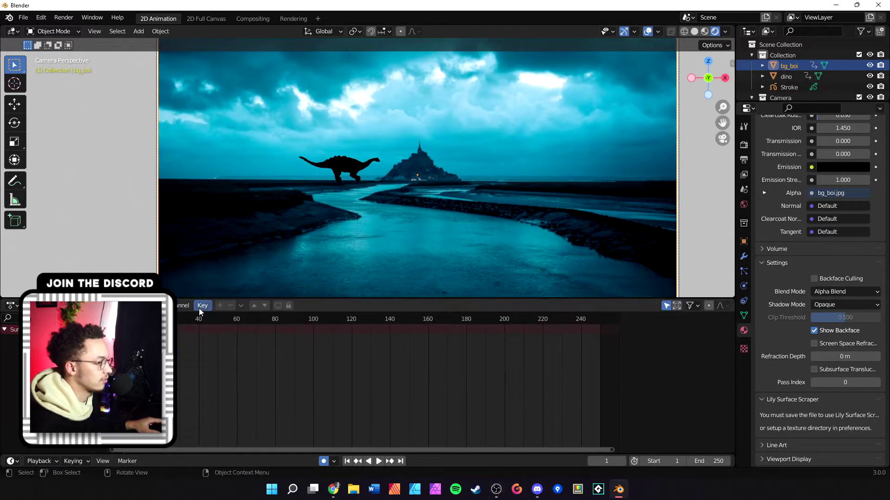
{"action": "scroll", "coordinate": [337, 205], "scroll_direction": "up", "scroll_amount": 6}
{"action": "left_click", "coordinate": [337, 204]}
{"action": "left_click_drag", "start_coordinate": [337, 204], "coordinate": [212, 191]}
{"action": "scroll", "coordinate": [211, 178], "scroll_direction": "down", "scroll_amount": 4}
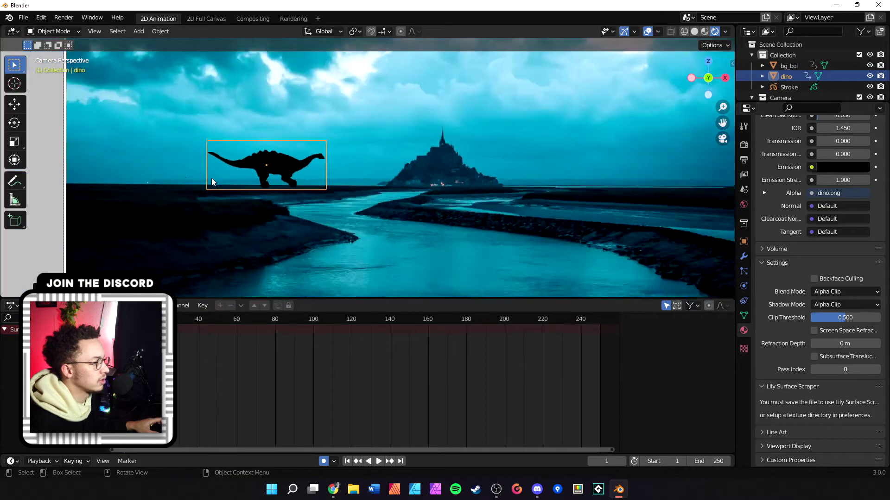
{"action": "scroll", "coordinate": [227, 149], "scroll_direction": "up", "scroll_amount": 3}
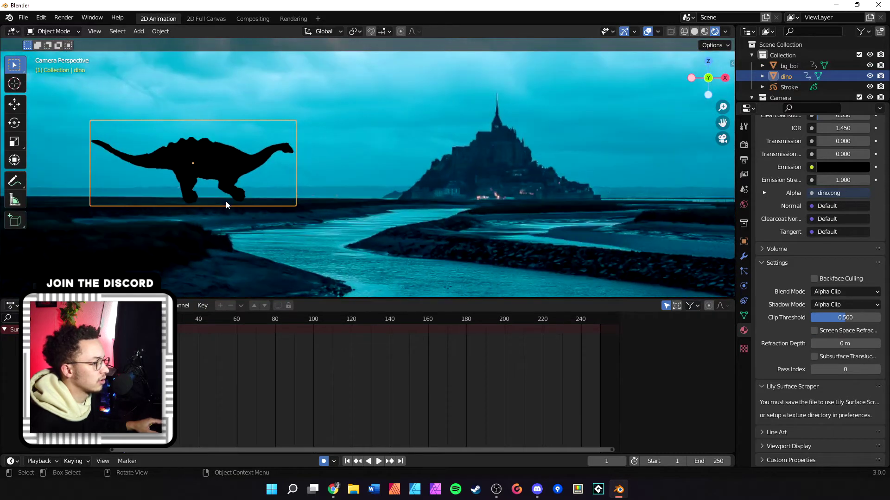
{"action": "left_click", "coordinate": [54, 306]}
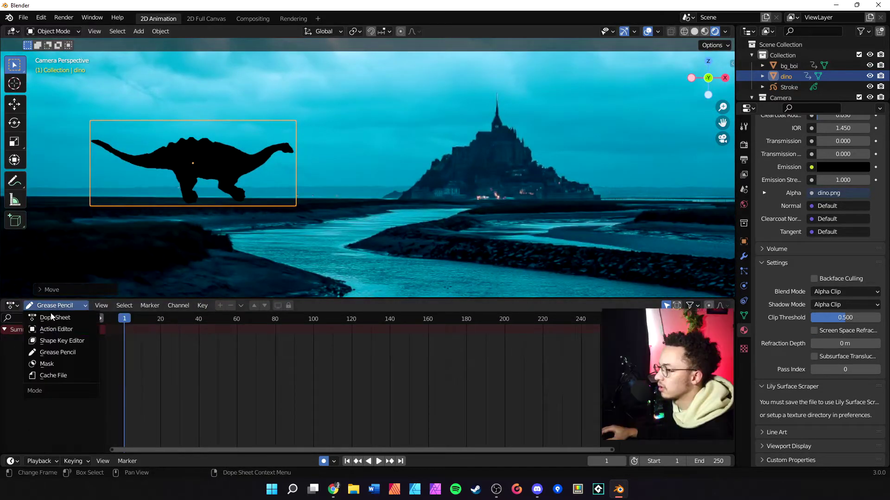
{"action": "left_click", "coordinate": [75, 320]}
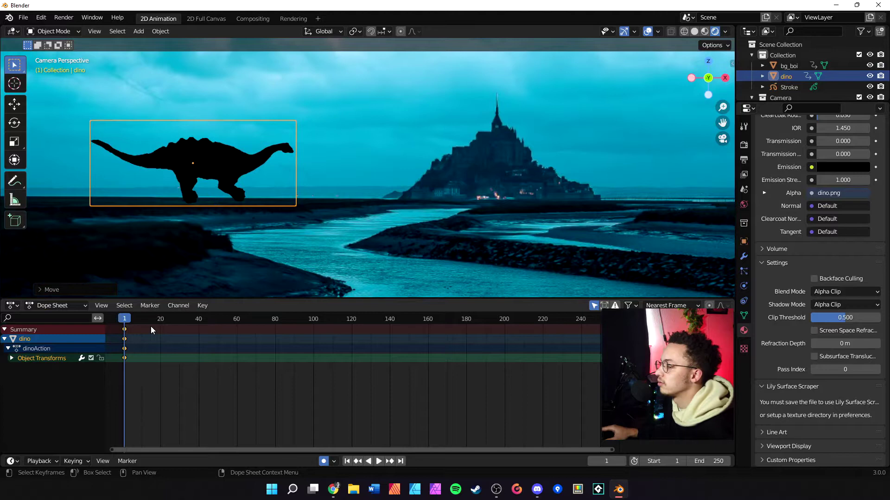
Shift the dino slightly farther left along the horizon at frame 1 to set its starting position.
{"action": "scroll", "coordinate": [183, 170], "scroll_direction": "down", "scroll_amount": 2}
{"action": "scroll", "coordinate": [187, 171], "scroll_direction": "up", "scroll_amount": 2}
{"action": "key", "text": "g"}
{"action": "left_click", "coordinate": [209, 185]}
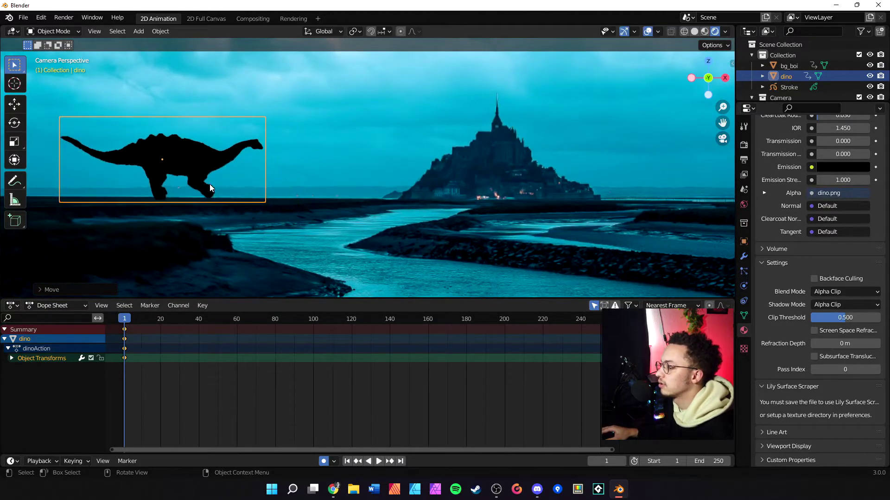
At frame 21, move the dino along the X axis toward the castle to record a second keyframe.
{"action": "left_click_drag", "start_coordinate": [134, 299], "coordinate": [137, 277]}
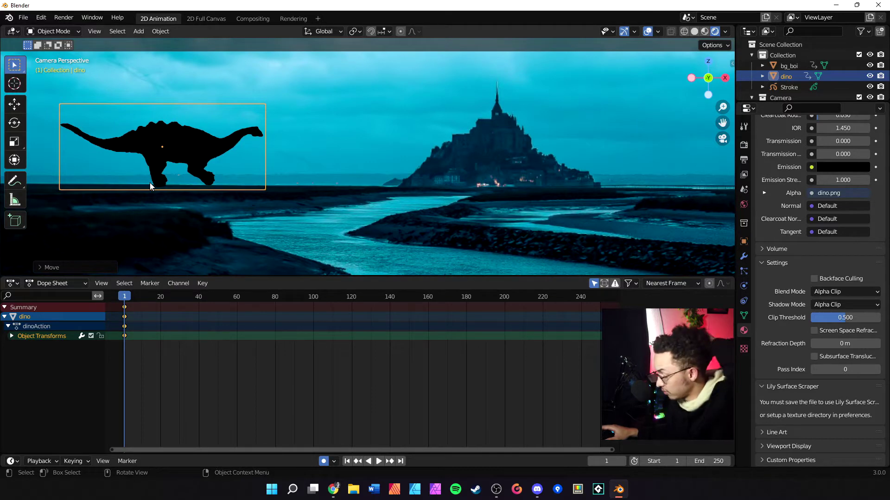
{"action": "key", "text": "space"}
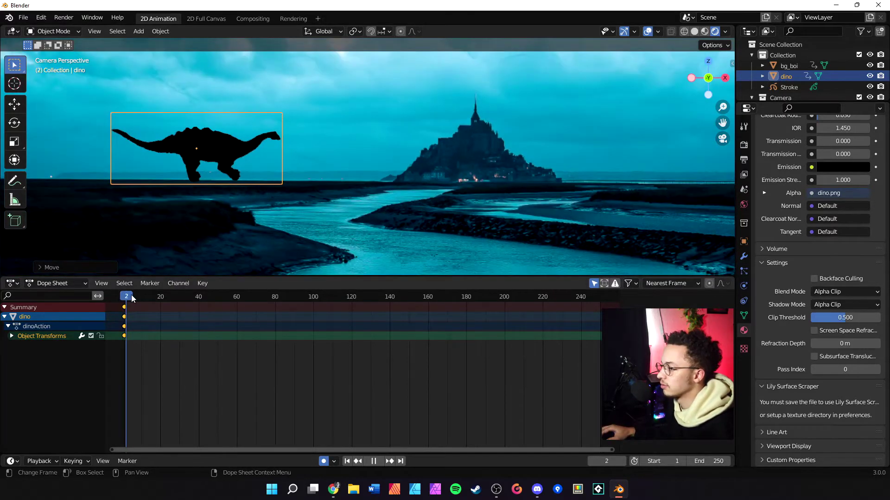
{"action": "scroll", "coordinate": [226, 188], "scroll_direction": "down", "scroll_amount": 2}
{"action": "scroll", "coordinate": [226, 185], "scroll_direction": "up", "scroll_amount": 1}
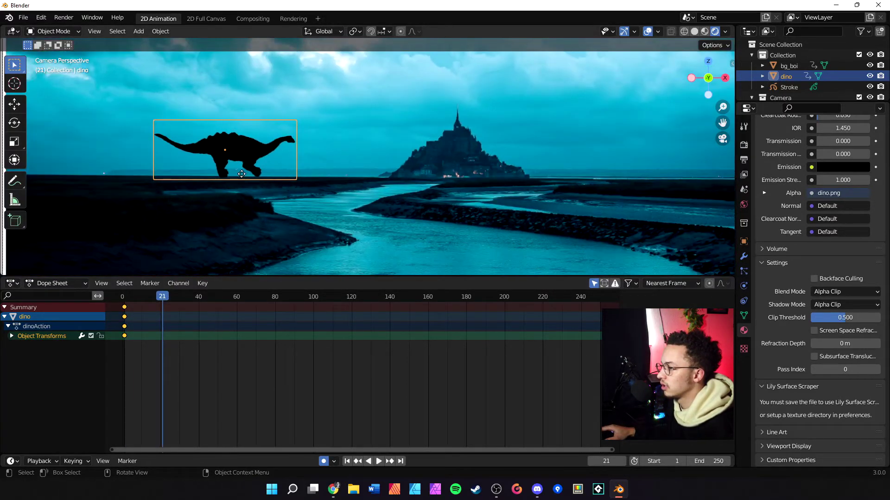
{"action": "key", "text": "g"}
{"action": "key", "text": "x"}
{"action": "left_click", "coordinate": [331, 172]}
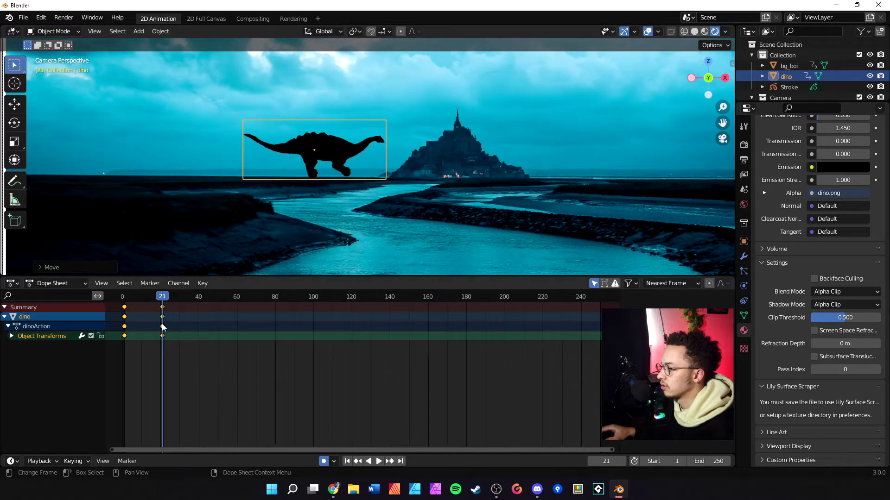
Move the dino a little closer to the castle along X at frame 21, updating that keyframe.
{"action": "mouse_move", "coordinate": [149, 297]}
{"action": "left_mouse_down"}
{"action": "mouse_move", "coordinate": [124, 298]}
{"action": "mouse_move", "coordinate": [163, 299]}
{"action": "left_mouse_up"}
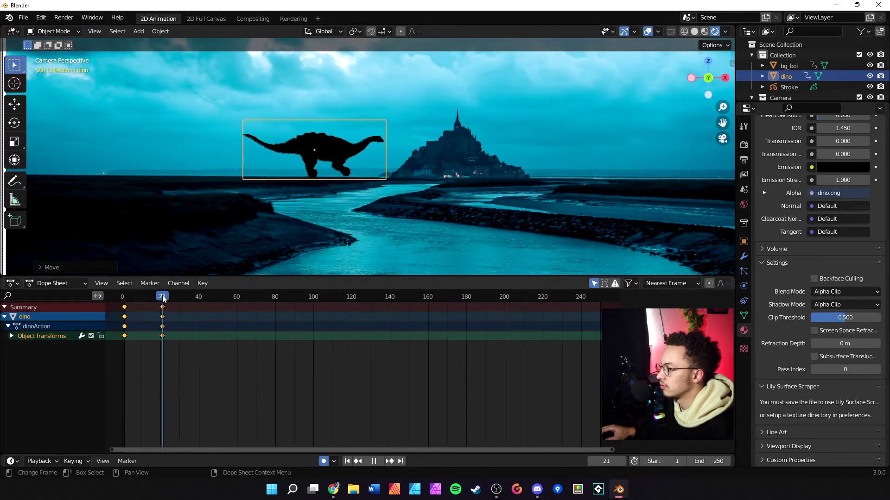
{"action": "key", "text": "g"}
{"action": "key", "text": "x"}
{"action": "left_click", "coordinate": [403, 175]}
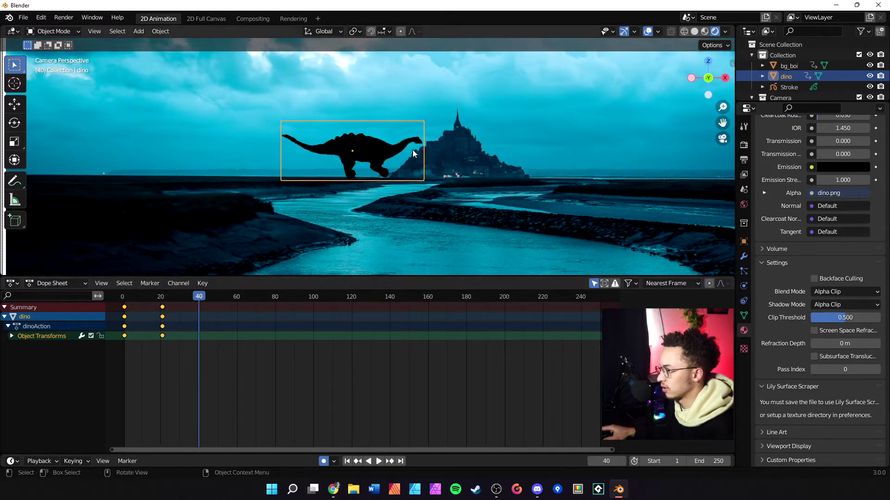
At frame 40, raise the dino in front of the castle and rotate it so its head tilts upward.
{"action": "scroll", "coordinate": [413, 149], "scroll_direction": "up", "scroll_amount": 2}
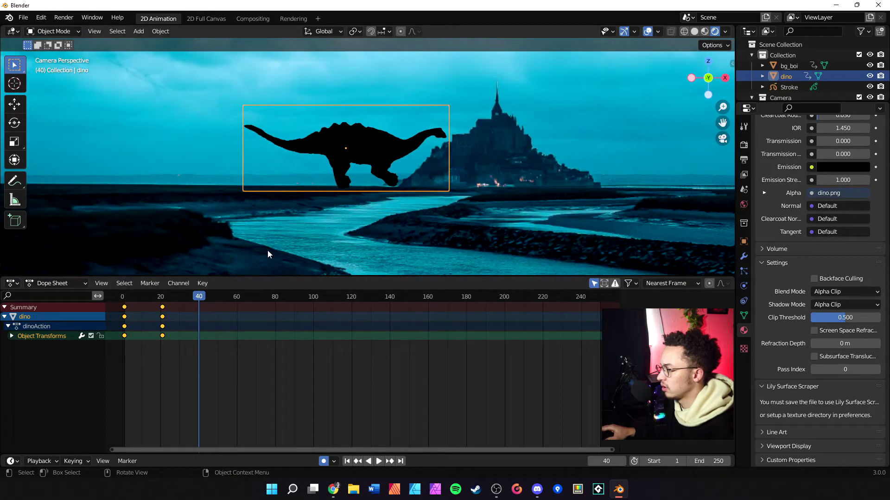
{"action": "key", "text": "g"}
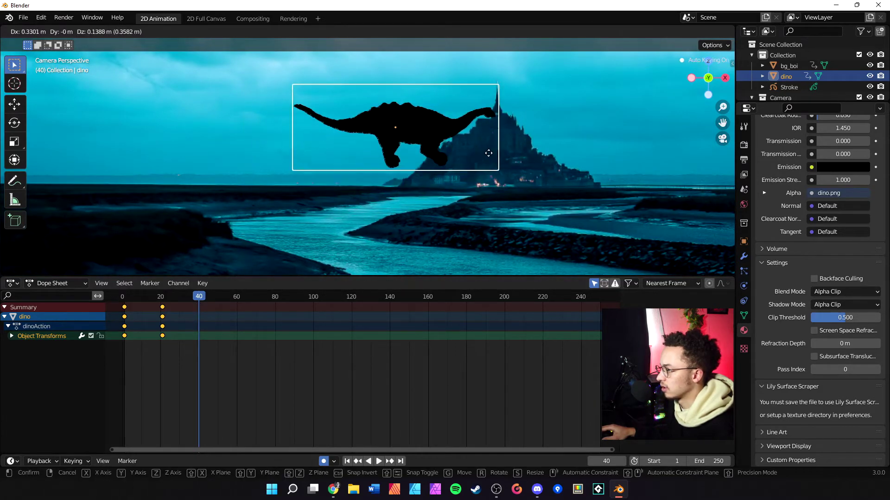
{"action": "left_click", "coordinate": [504, 121]}
{"action": "key", "text": "r"}
{"action": "left_click", "coordinate": [503, 63]}
{"action": "key", "text": "g"}
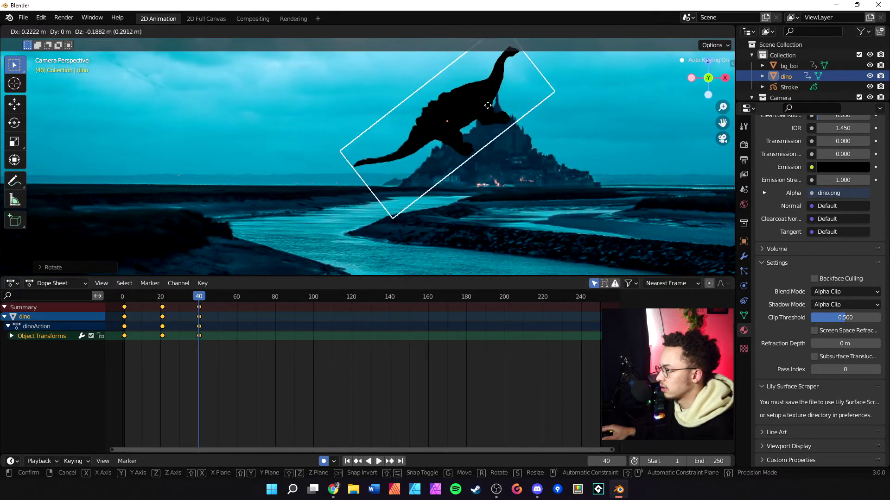
{"action": "left_click", "coordinate": [523, 83]}
Play the dino animation from the first frame to check the movement in the full camera view.
{"action": "left_click_drag", "start_coordinate": [199, 296], "coordinate": [123, 304]}
{"action": "key", "text": "space"}
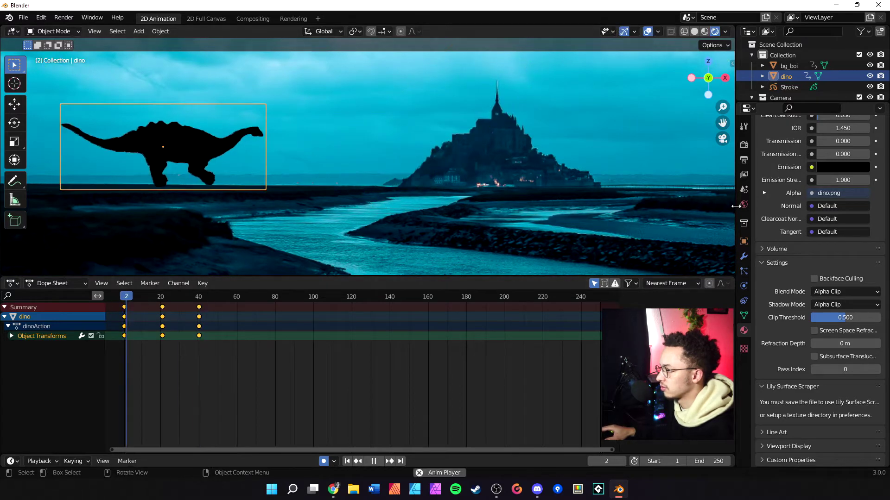
{"action": "scroll", "coordinate": [474, 192], "scroll_direction": "down", "scroll_amount": 4}
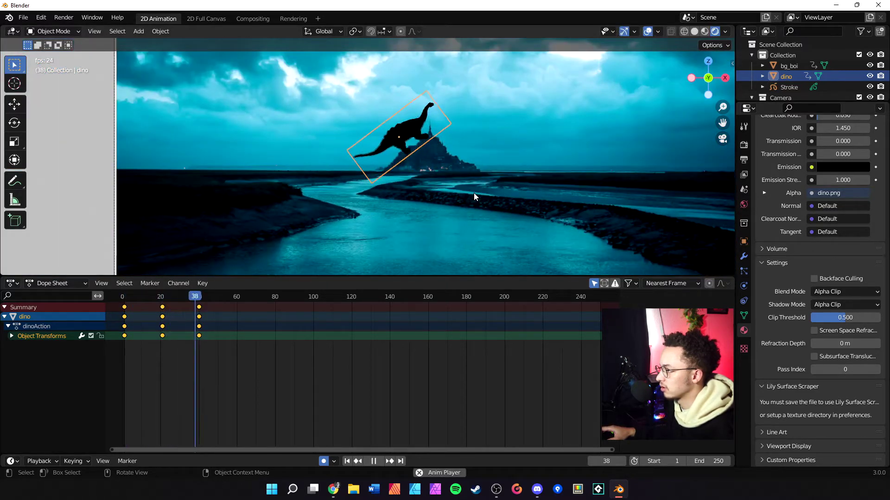
{"action": "key", "text": "space"}
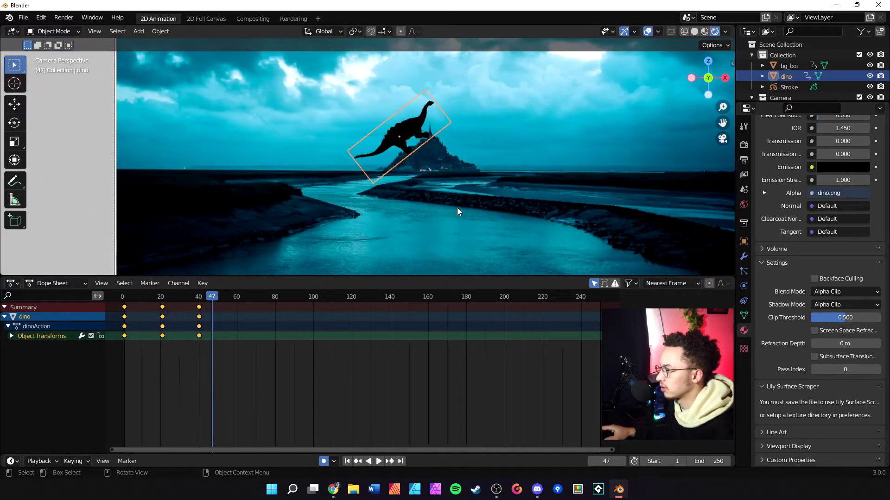
{"action": "scroll", "coordinate": [404, 165], "scroll_direction": "down", "scroll_amount": 5}
{"action": "scroll", "coordinate": [404, 165], "scroll_direction": "up", "scroll_amount": 4}
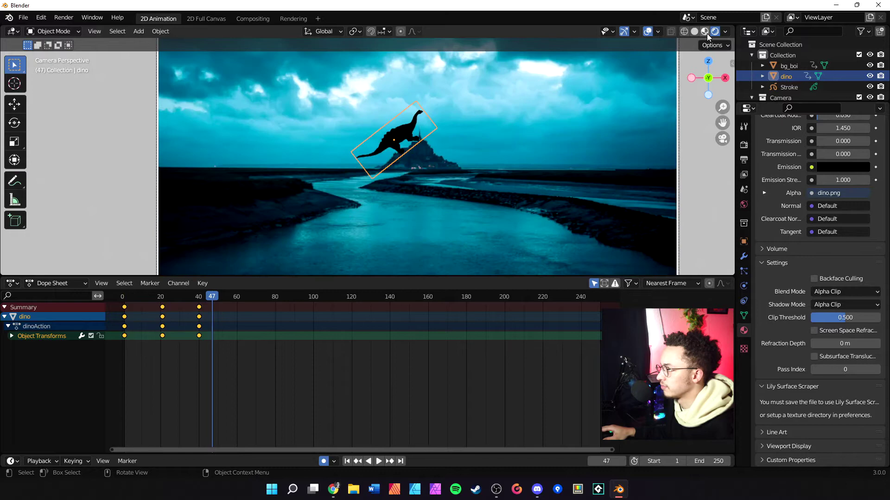
{"action": "left_click_drag", "start_coordinate": [186, 298], "coordinate": [131, 301]}
{"action": "left_click", "coordinate": [147, 327]}
{"action": "scroll", "coordinate": [236, 168], "scroll_direction": "up", "scroll_amount": 3}
{"action": "key", "text": "g"}
{"action": "right_click", "coordinate": [331, 127]}
{"action": "key", "text": "space"}
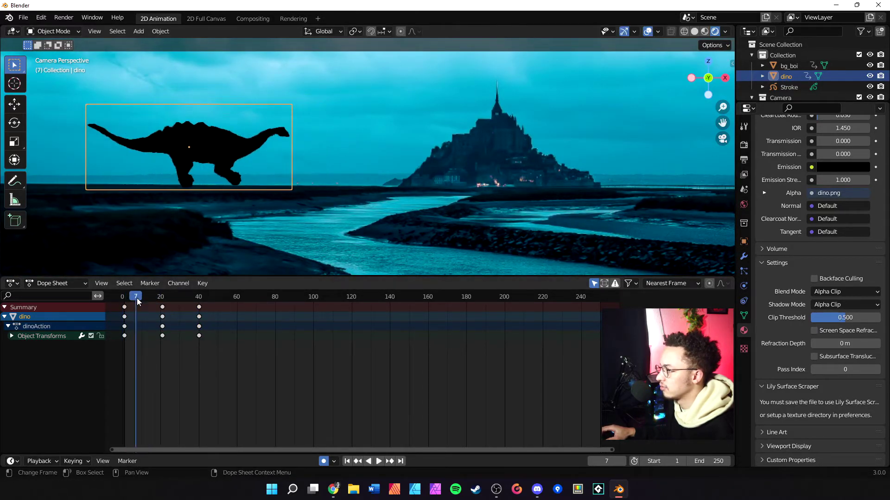
{"action": "key", "text": "g"}
{"action": "key", "text": "z"}
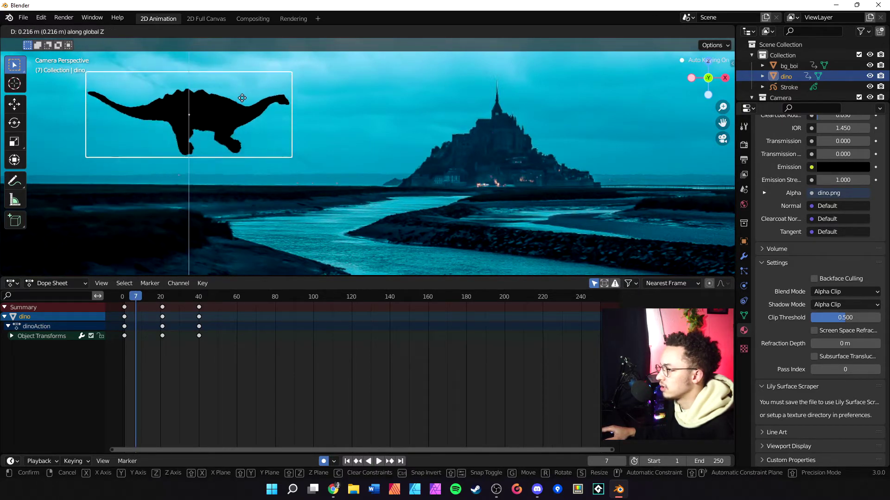
{"action": "key", "text": "Escape"}
Expand the dino's Object Transforms in the enlarged Dope Sheet and lock every channel except Z Location.
{"action": "left_click_drag", "start_coordinate": [250, 274], "coordinate": [250, 214]}
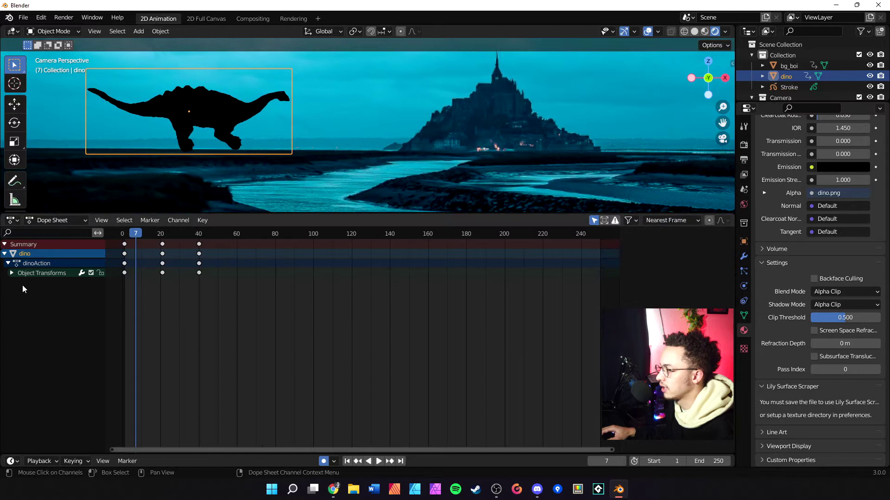
{"action": "left_click", "coordinate": [13, 274]}
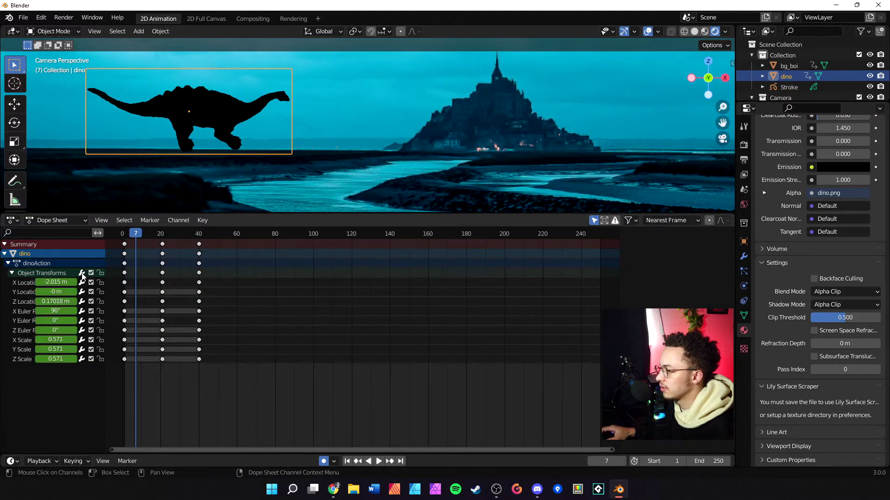
{"action": "left_click", "coordinate": [100, 274]}
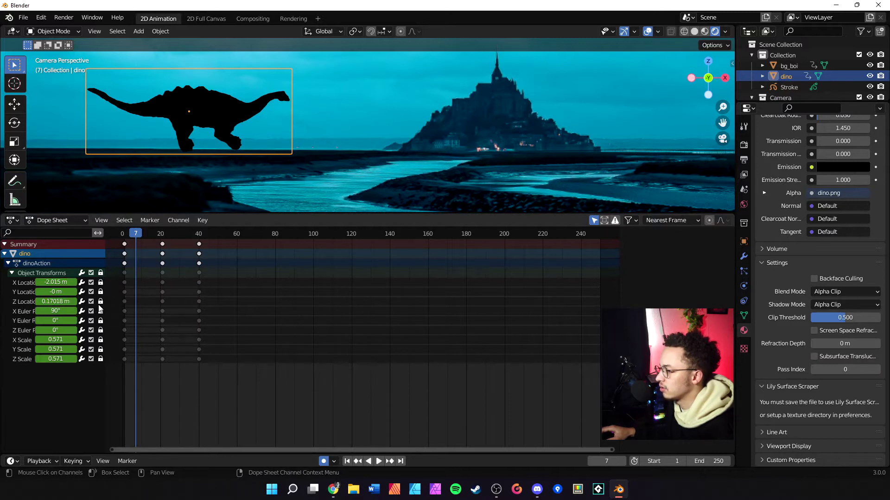
{"action": "left_click", "coordinate": [101, 302]}
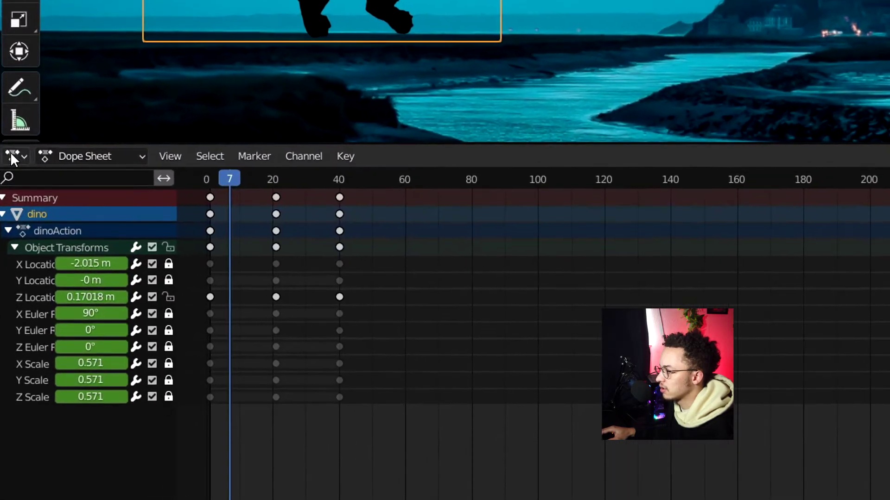
Change the Dope Sheet area to the Graph Editor and frame the dino's keyframes.
{"action": "left_click", "coordinate": [19, 157]}
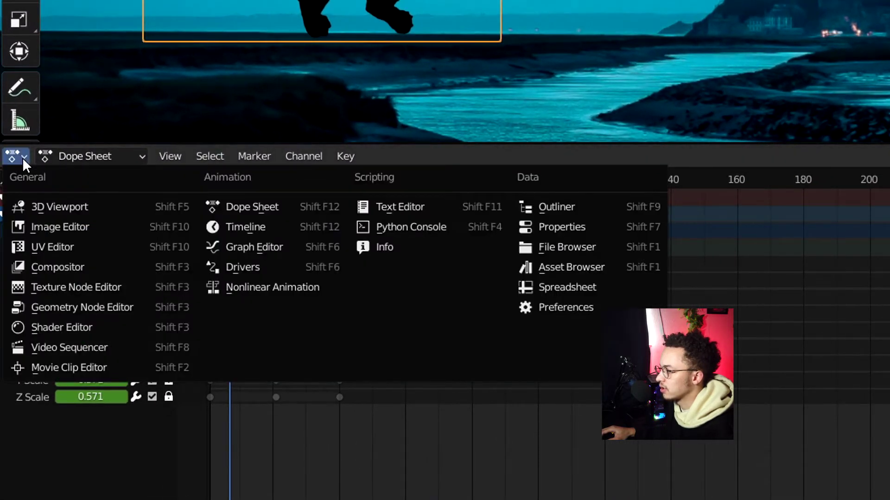
{"action": "left_click", "coordinate": [13, 159]}
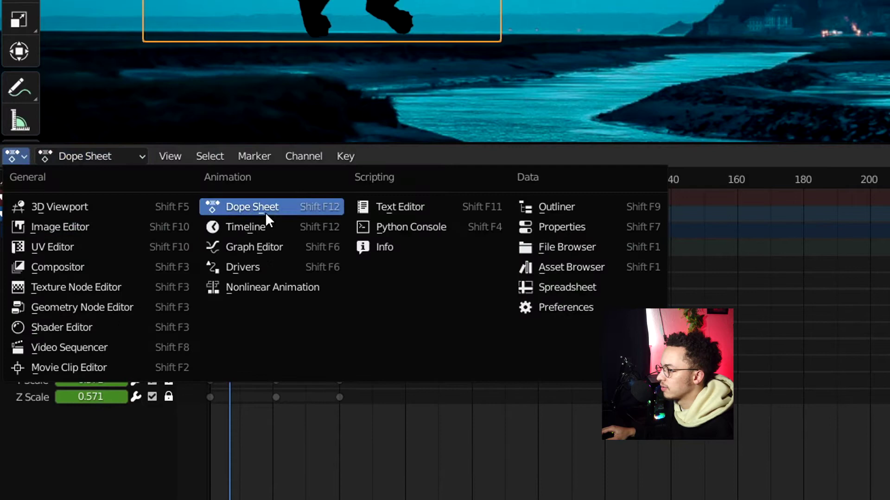
{"action": "left_click", "coordinate": [262, 247]}
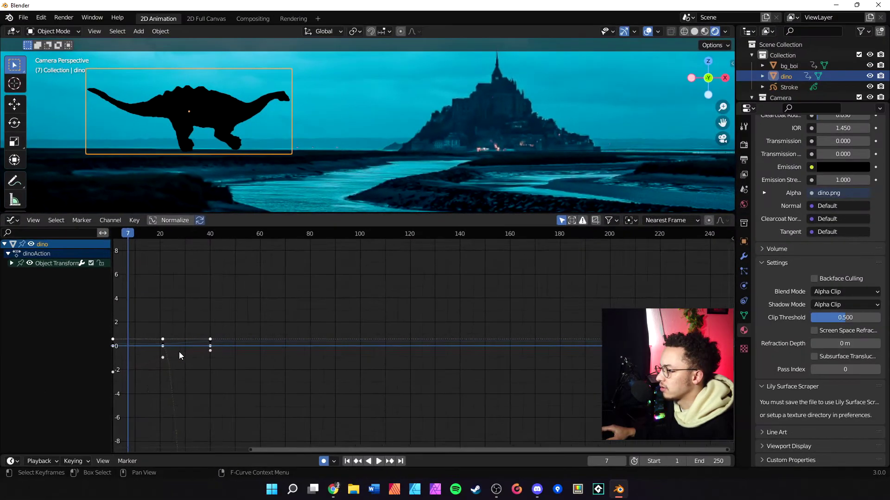
{"action": "scroll", "coordinate": [278, 381], "scroll_direction": "up", "scroll_amount": 6}
{"action": "middle_click_drag", "start_coordinate": [283, 412], "coordinate": [639, 398]}
{"action": "middle_click_drag", "start_coordinate": [398, 363], "coordinate": [527, 354]}
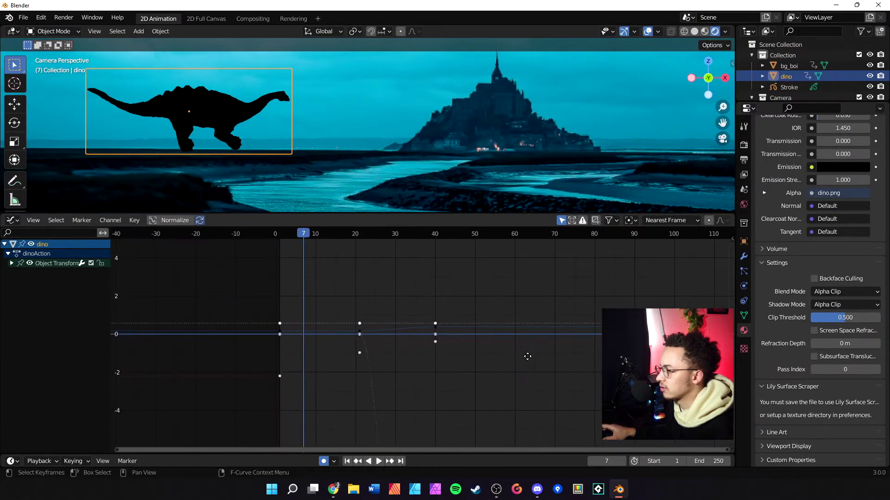
Expand the Object Transforms group and hide all of its curves except Z Location.
{"action": "left_click", "coordinate": [12, 263]}
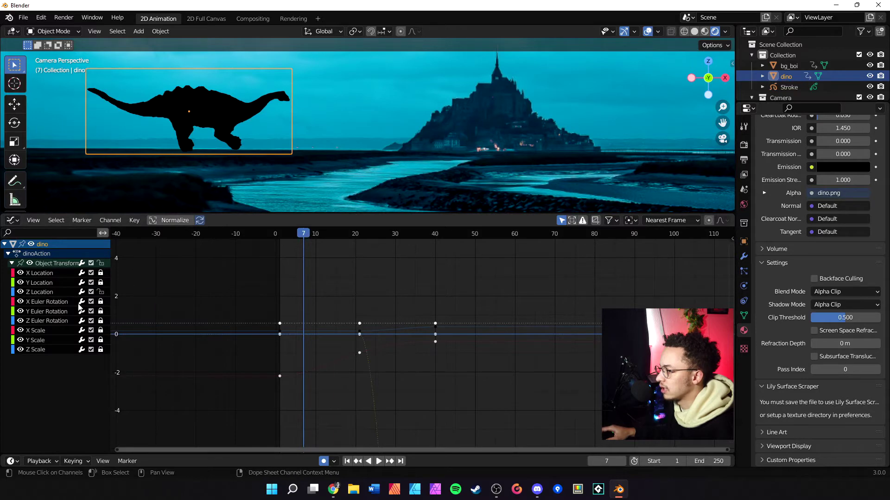
{"action": "left_click", "coordinate": [30, 264]}
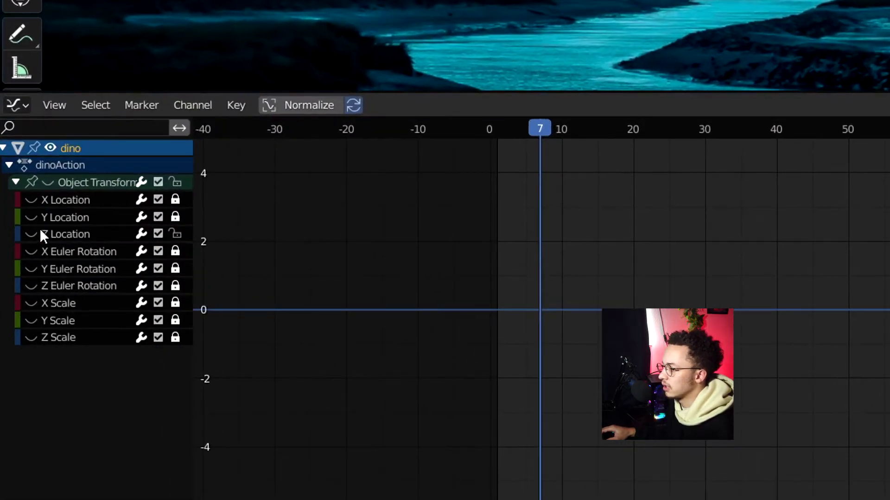
{"action": "left_click", "coordinate": [30, 235]}
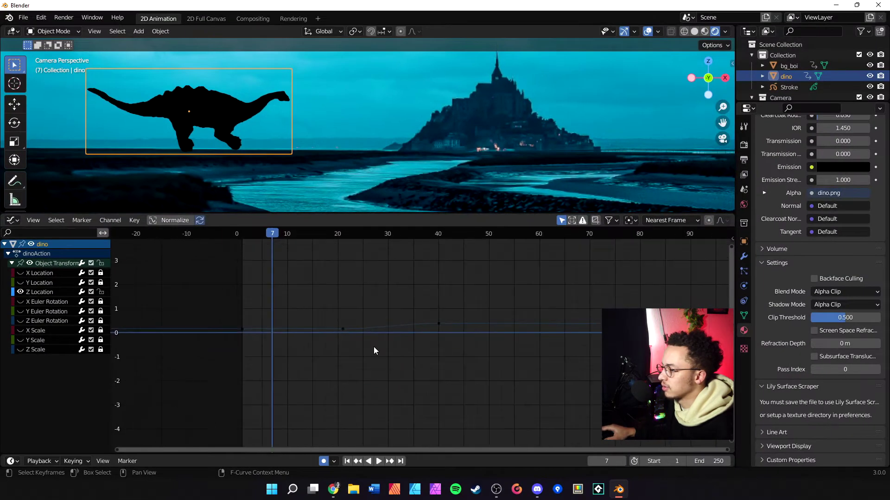
{"action": "scroll", "coordinate": [407, 354], "scroll_direction": "up", "scroll_amount": 8}
{"action": "middle_click_drag", "start_coordinate": [339, 350], "coordinate": [422, 373]}
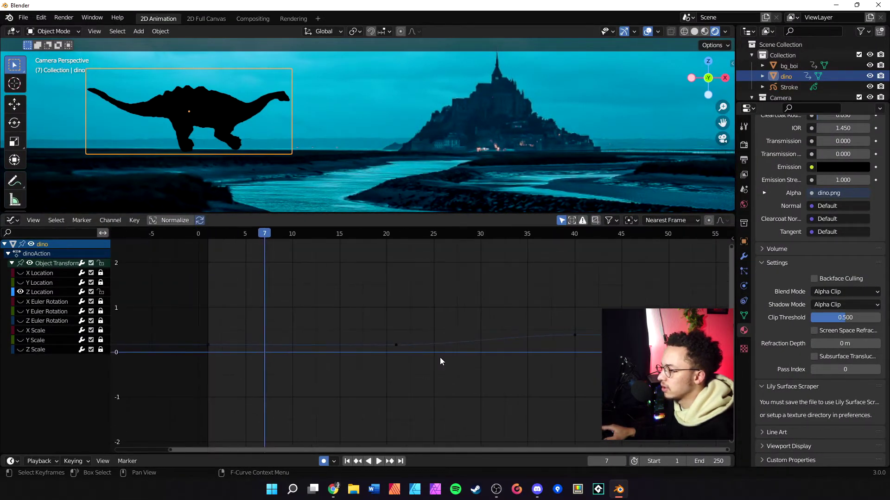
Select the Z Location curve's keyframe at frame 21 and scrub the animation to frame 32.
{"action": "left_click_drag", "start_coordinate": [324, 297], "coordinate": [428, 353]}
{"action": "middle_click_drag", "start_coordinate": [291, 243], "coordinate": [218, 252]}
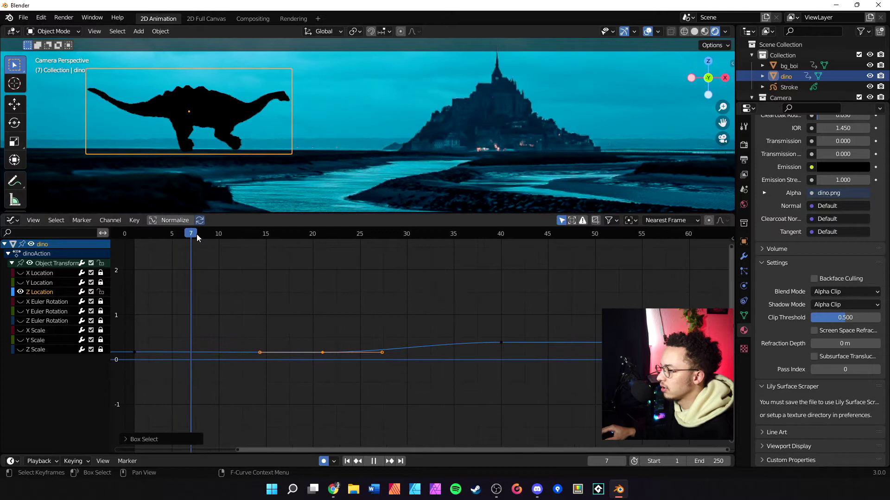
{"action": "left_click_drag", "start_coordinate": [196, 234], "coordinate": [424, 257]}
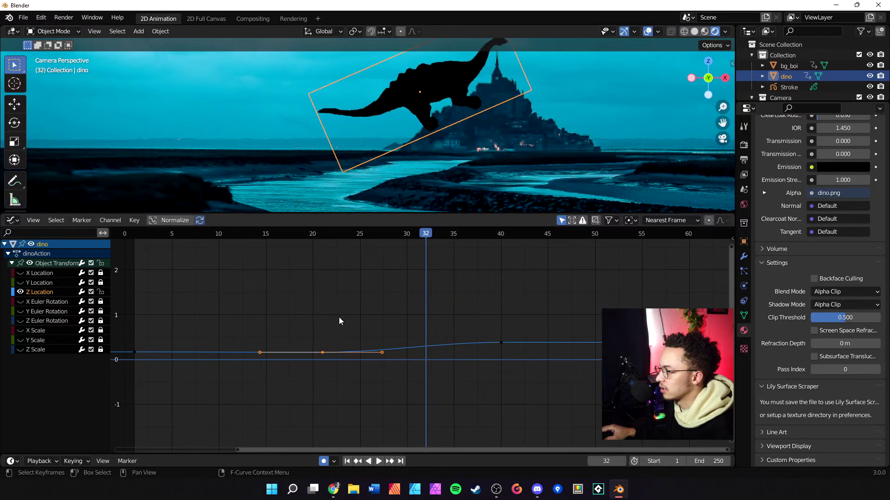
Play and scrub the dino animation between frame 36 and the opening frames to review its vertical motion against the Z Location curve.
{"action": "left_click_drag", "start_coordinate": [340, 321], "coordinate": [409, 326]}
{"action": "left_click_drag", "start_coordinate": [416, 234], "coordinate": [318, 249]}
{"action": "key", "text": "space"}
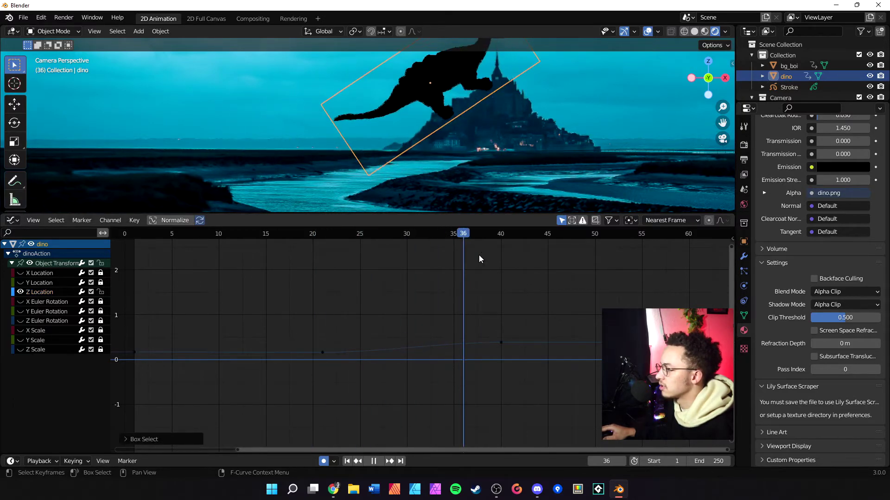
{"action": "left_click_drag", "start_coordinate": [479, 258], "coordinate": [222, 268]}
{"action": "key", "text": "space"}
{"action": "middle_click_drag", "start_coordinate": [186, 305], "coordinate": [268, 306]}
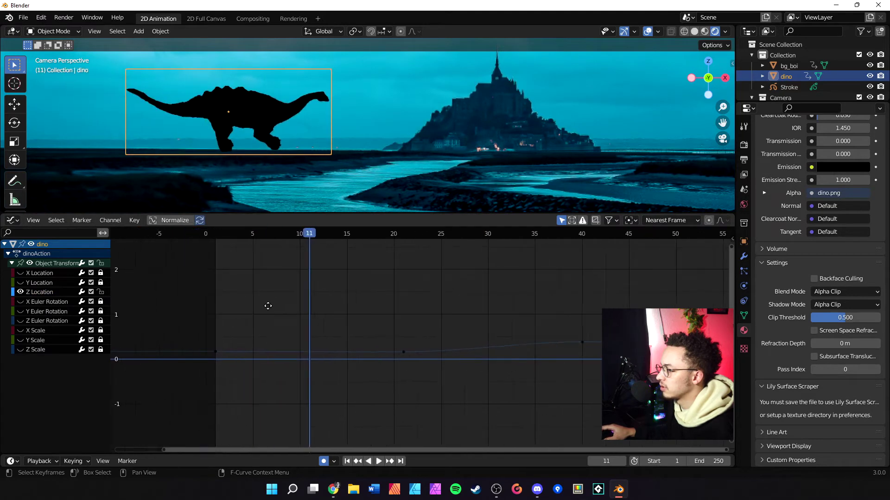
{"action": "left_click_drag", "start_coordinate": [212, 347], "coordinate": [227, 354]}
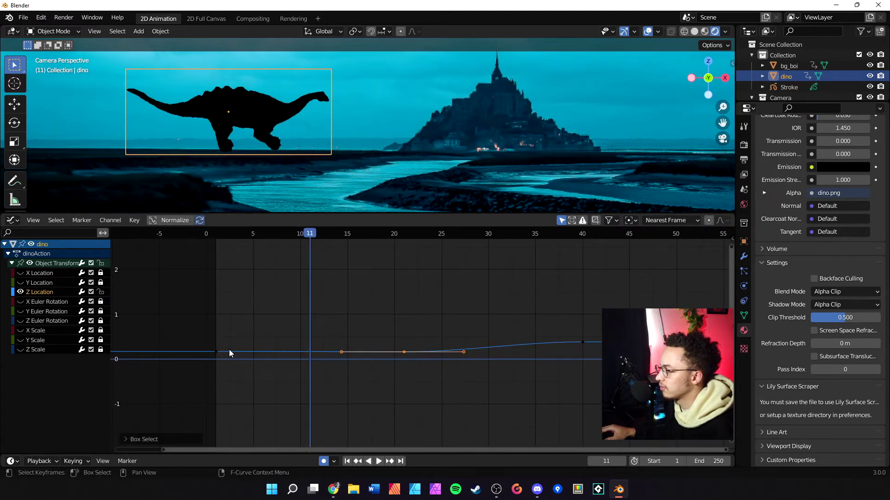
{"action": "left_click_drag", "start_coordinate": [444, 398], "coordinate": [362, 307]}
{"action": "key", "text": "space"}
{"action": "left_click_drag", "start_coordinate": [313, 240], "coordinate": [295, 270]}
{"action": "key", "text": "space"}
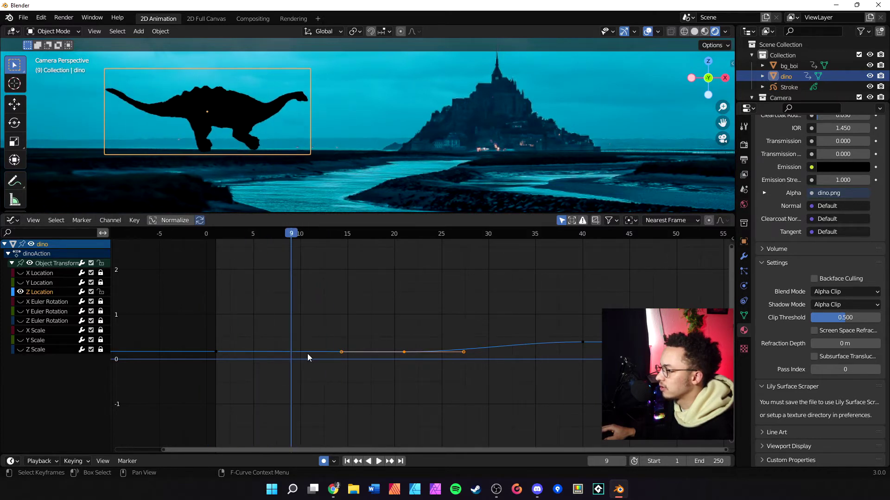
Try raising the outgoing handle of the Z Location keyframe at frame 1, preview the motion, and undo the curve change.
{"action": "left_click", "coordinate": [215, 352]}
{"action": "left_click_drag", "start_coordinate": [279, 351], "coordinate": [300, 311]}
{"action": "key", "text": "space"}
{"action": "left_click_drag", "start_coordinate": [299, 234], "coordinate": [263, 292]}
{"action": "key", "text": "space"}
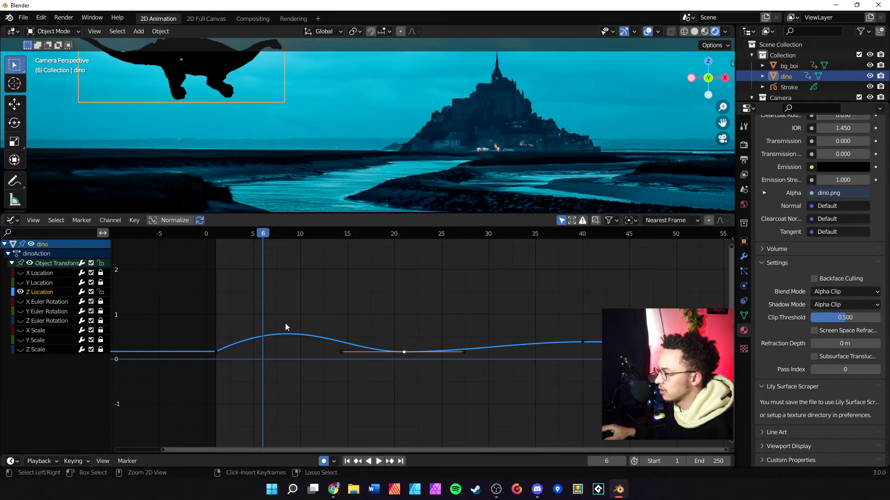
{"action": "key", "text": "ctrl+z"}
{"action": "key", "text": "ctrl+z"}
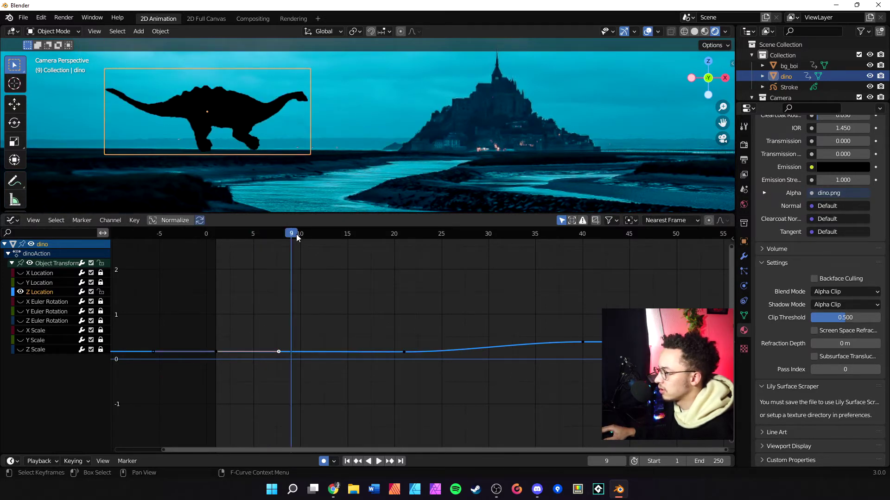
Select the Z Location keyframe at frame 1 and play the opening frames up to frame 7.
{"action": "left_click_drag", "start_coordinate": [297, 234], "coordinate": [210, 241]}
{"action": "left_click_drag", "start_coordinate": [177, 308], "coordinate": [282, 370]}
{"action": "key", "text": "space"}
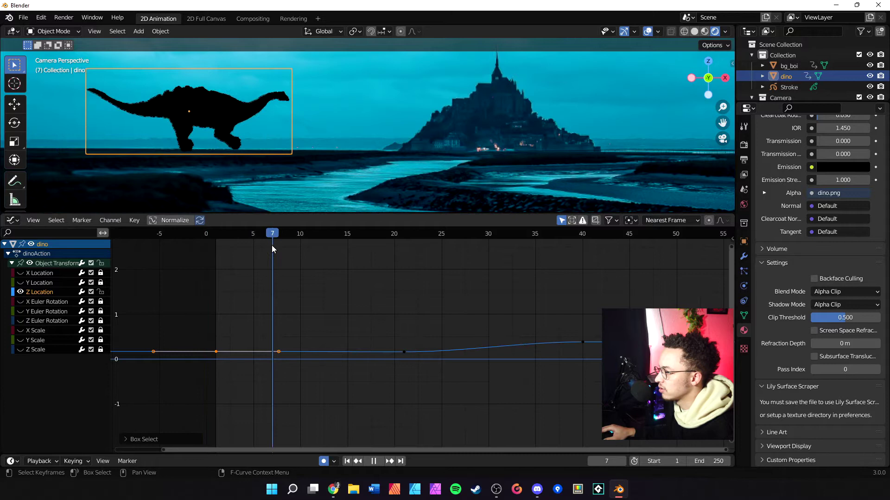
{"action": "key", "text": "space"}
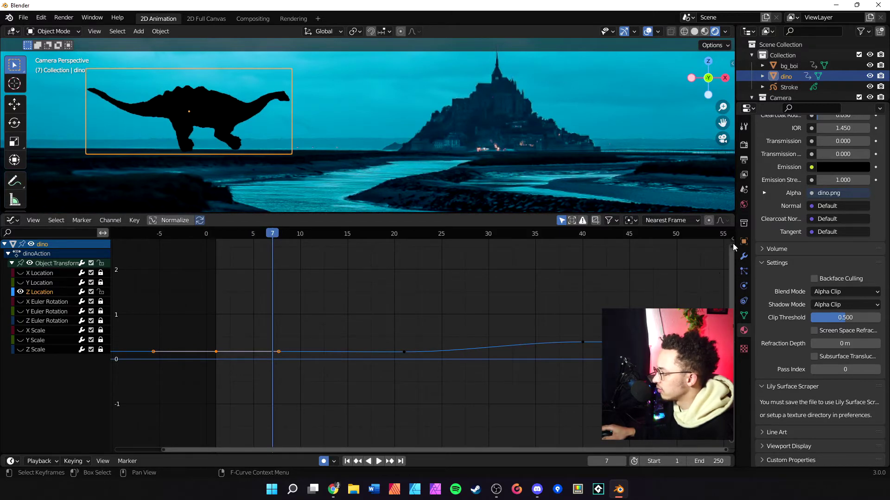
Make Z Location the active curve, return to frame 1, and add a Noise modifier to the curve.
{"action": "left_click_drag", "start_coordinate": [732, 238], "coordinate": [624, 237]}
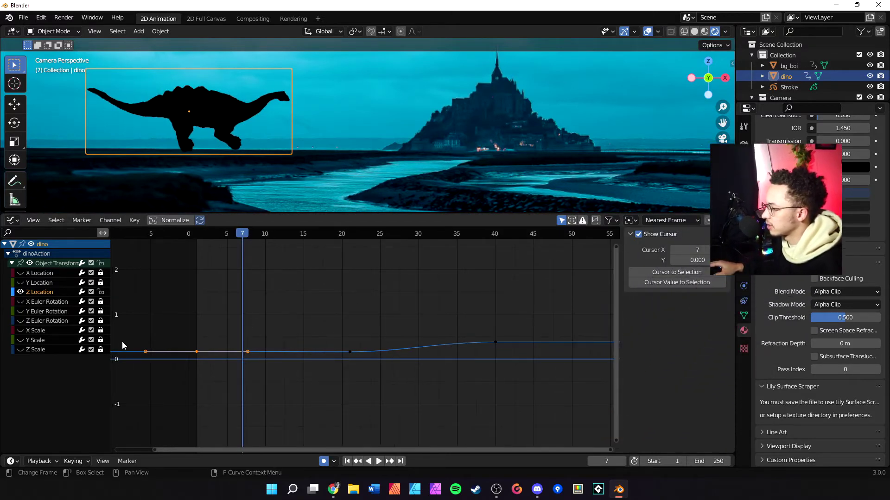
{"action": "left_click", "coordinate": [51, 293]}
{"action": "key", "text": "space"}
{"action": "left_click_drag", "start_coordinate": [239, 234], "coordinate": [197, 237]}
{"action": "key", "text": "space"}
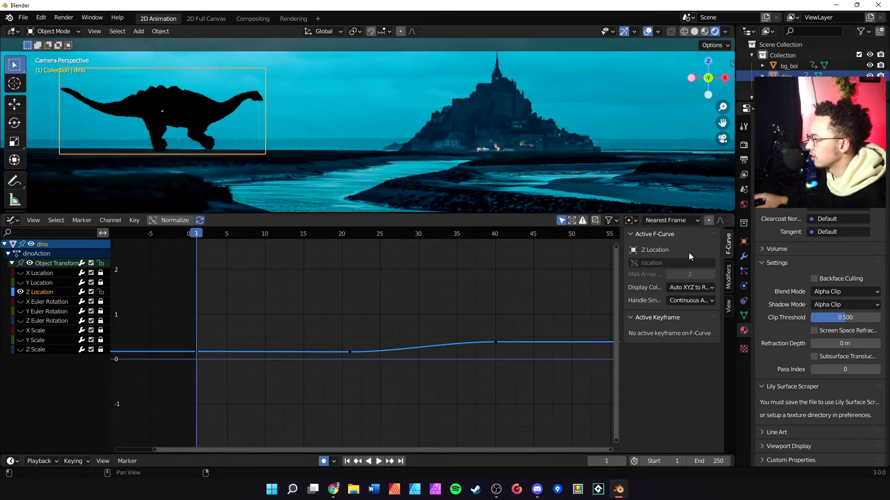
{"action": "left_click", "coordinate": [731, 278]}
{"action": "left_click", "coordinate": [679, 237]}
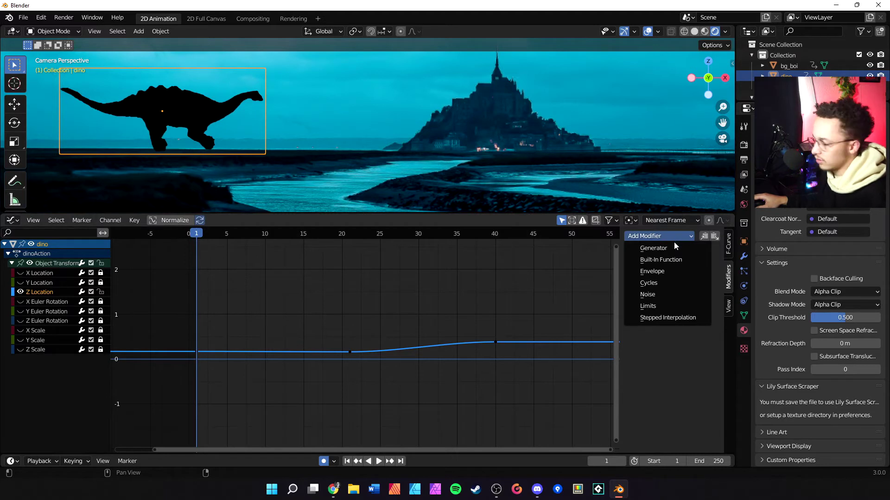
{"action": "left_click", "coordinate": [666, 295]}
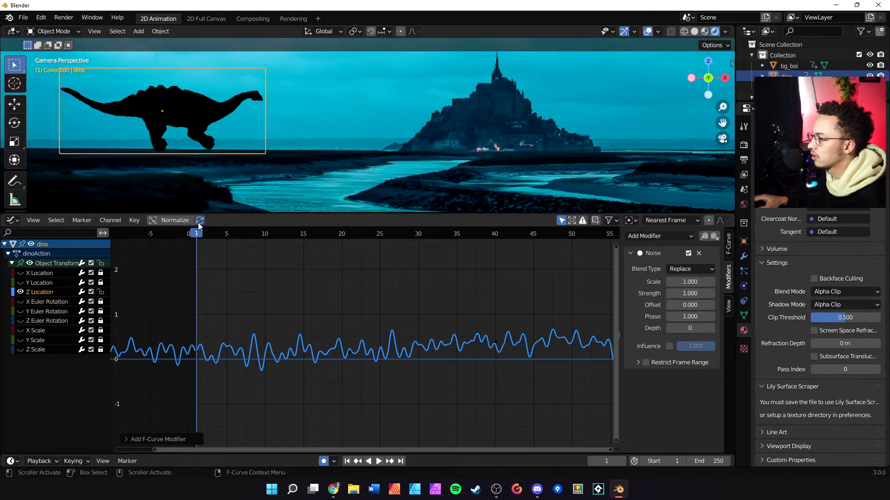
Play and scrub the animation repeatedly to examine the noisy vertical motion through frame 43, and return to frame 1.
{"action": "left_click_drag", "start_coordinate": [201, 236], "coordinate": [181, 261]}
{"action": "key", "text": "space"}
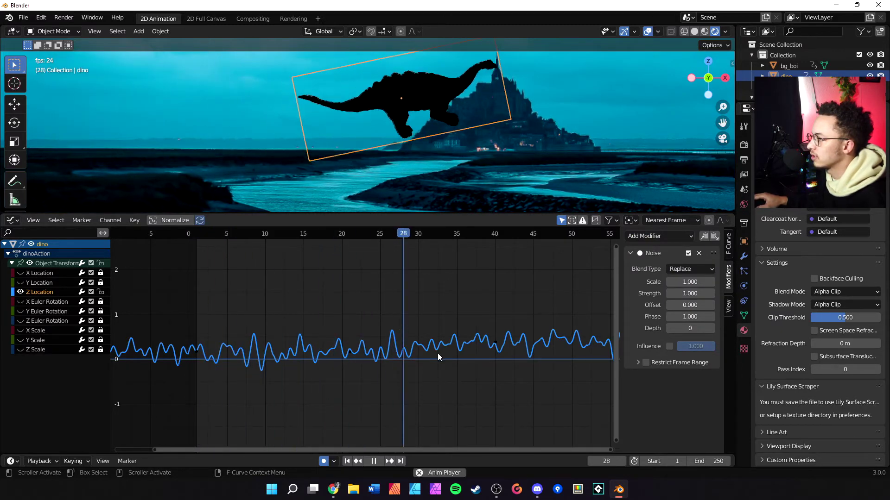
{"action": "key", "text": "space"}
{"action": "left_click_drag", "start_coordinate": [348, 249], "coordinate": [195, 258]}
{"action": "key", "text": "space"}
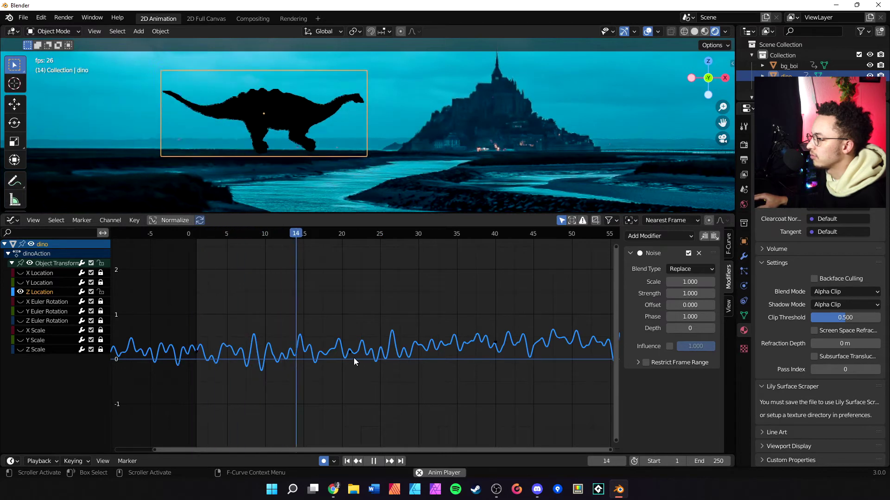
{"action": "key", "text": "space"}
{"action": "left_click_drag", "start_coordinate": [337, 236], "coordinate": [220, 309]}
{"action": "key", "text": "shift+Left"}
{"action": "key", "text": "shift+Left"}
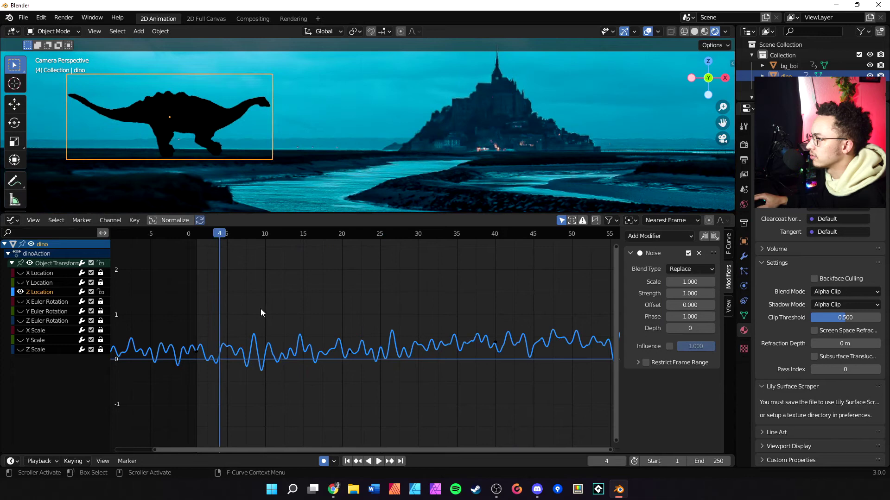
{"action": "key", "text": "space"}
{"action": "scroll", "coordinate": [420, 319], "scroll_direction": "down", "scroll_amount": 2}
{"action": "key", "text": "space"}
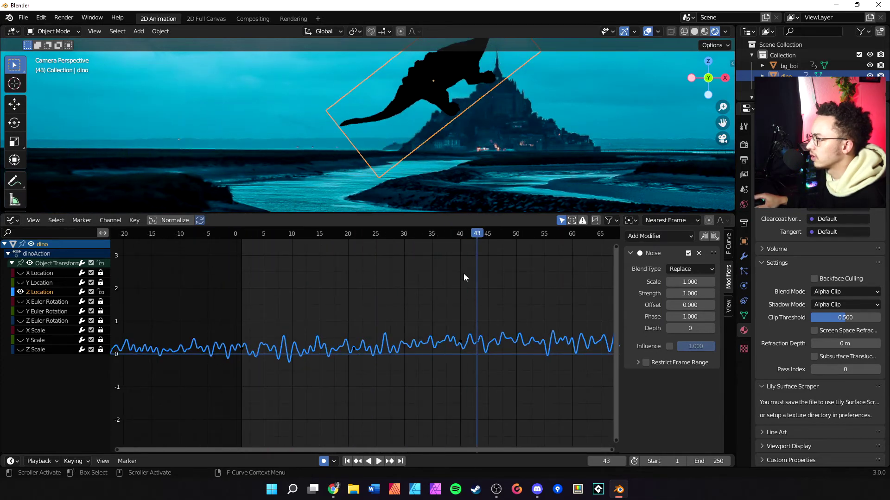
{"action": "key", "text": "shift+Left"}
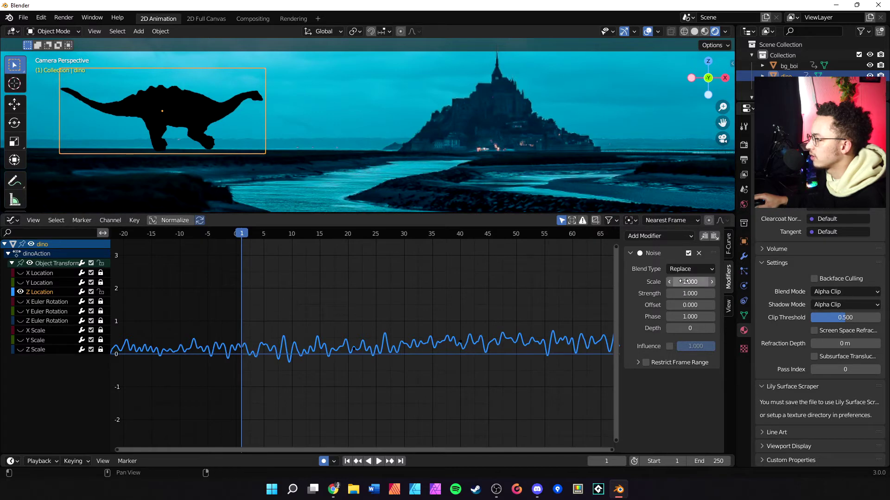
Try a Noise scale of 2.100 and separately a strength of 12.100 with playback, and undo each change.
{"action": "mouse_move", "coordinate": [690, 282]}
{"action": "left_mouse_down"}
{"action": "mouse_move", "coordinate": [741, 282]}
{"action": "mouse_move", "coordinate": [698, 282]}
{"action": "left_mouse_up"}
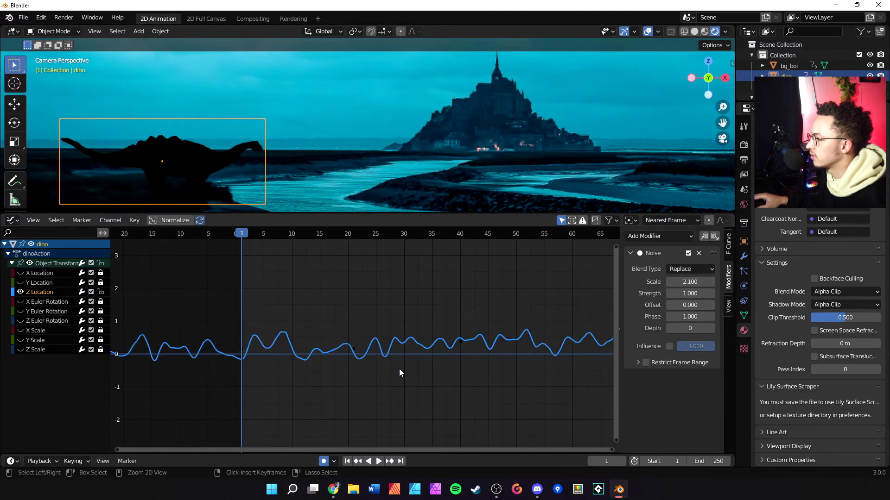
{"action": "key", "text": "ctrl+z"}
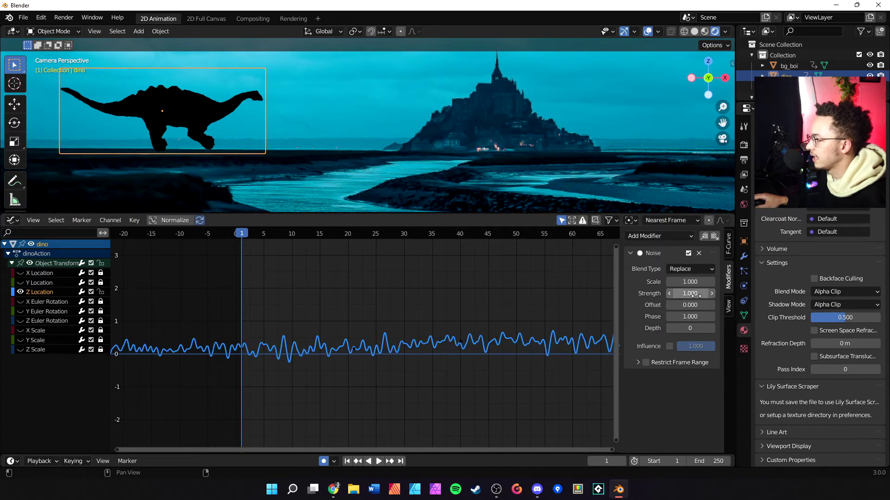
{"action": "left_click", "coordinate": [687, 306]}
{"action": "left_click_drag", "start_coordinate": [690, 294], "coordinate": [725, 294]}
{"action": "scroll", "coordinate": [298, 325], "scroll_direction": "down", "scroll_amount": 4}
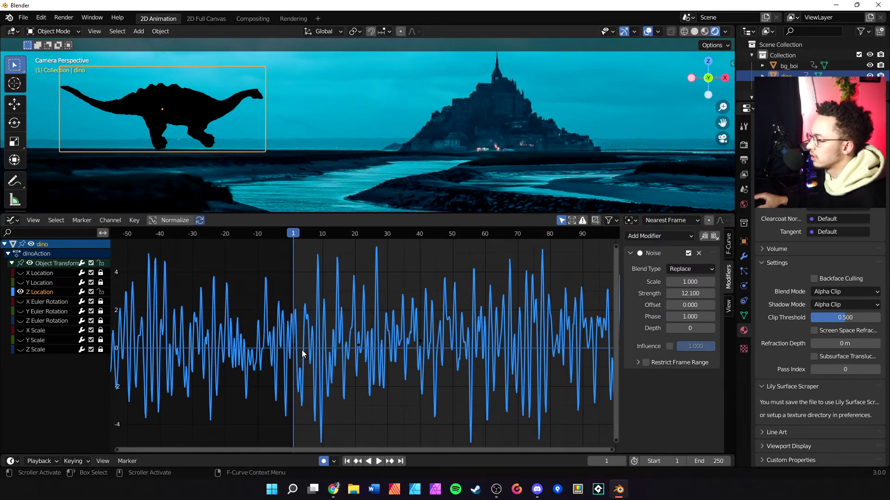
{"action": "key", "text": "space"}
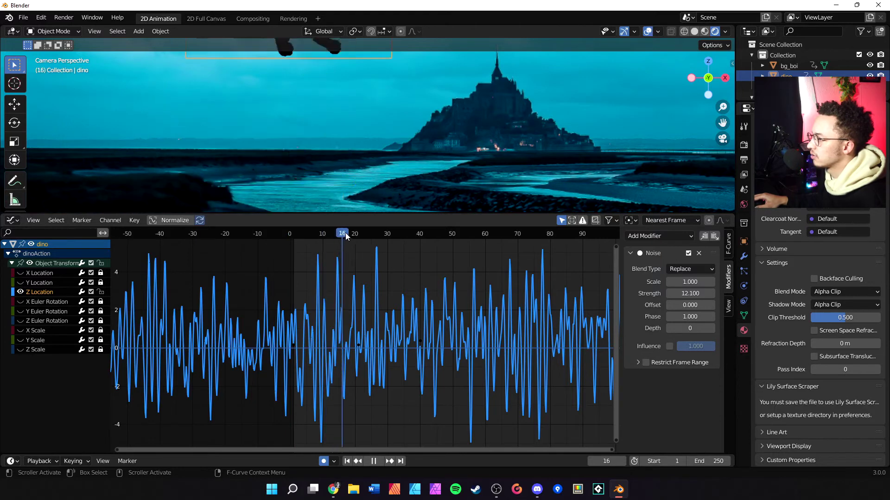
{"action": "key", "text": "space"}
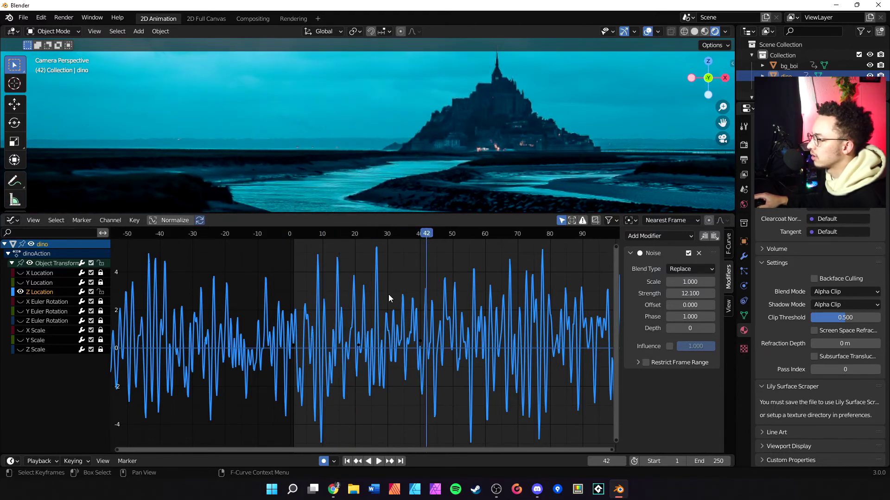
{"action": "key", "text": "ctrl+z"}
{"action": "key", "text": "ctrl+z"}
Enable Restrict Frame Range on the Noise modifier, with start frame 1 and end frame 21.
{"action": "scroll", "coordinate": [297, 343], "scroll_direction": "up", "scroll_amount": 19}
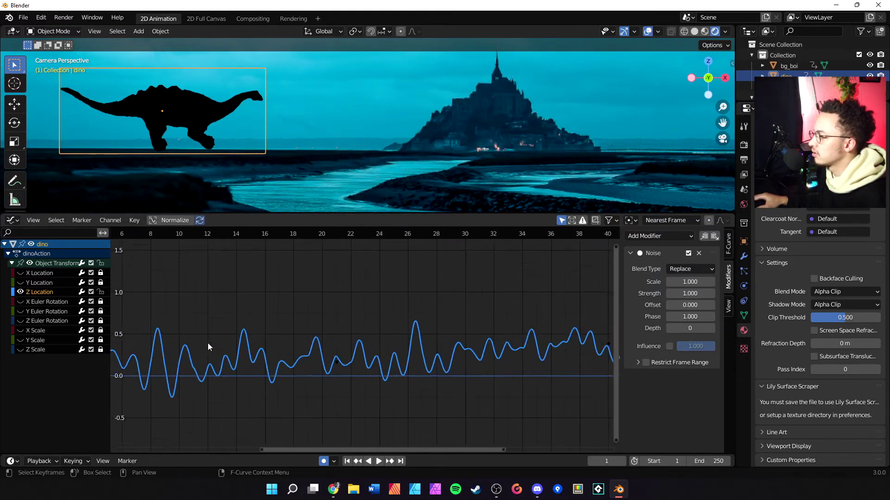
{"action": "left_click", "coordinate": [637, 362]}
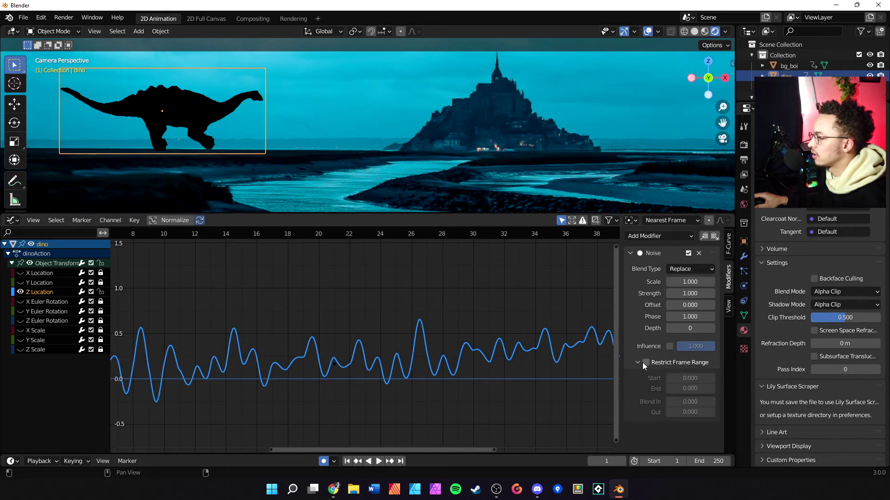
{"action": "left_click", "coordinate": [646, 363]}
{"action": "scroll", "coordinate": [256, 315], "scroll_direction": "down", "scroll_amount": 3}
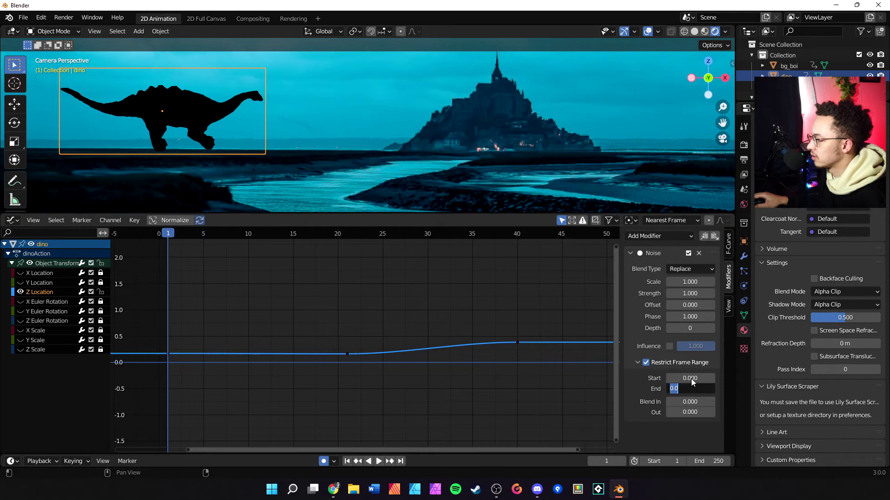
{"action": "type", "text": "1"}
{"action": "key", "text": "Tab"}
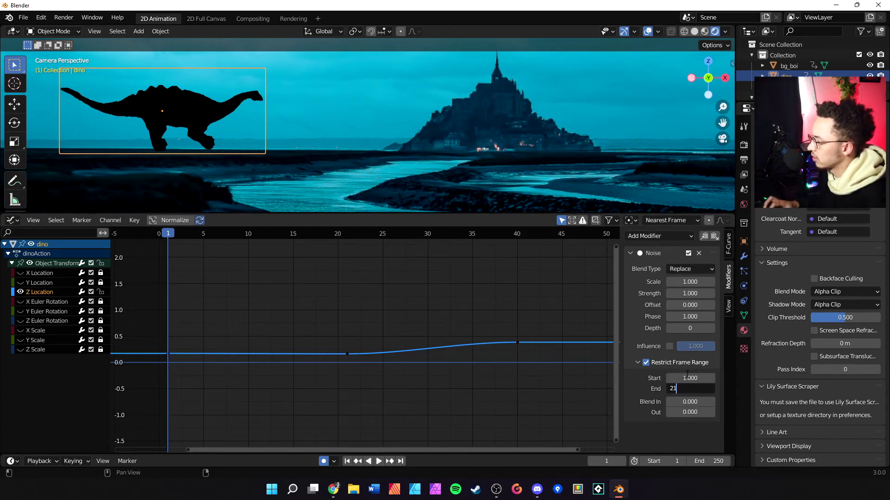
{"action": "key", "text": "Return"}
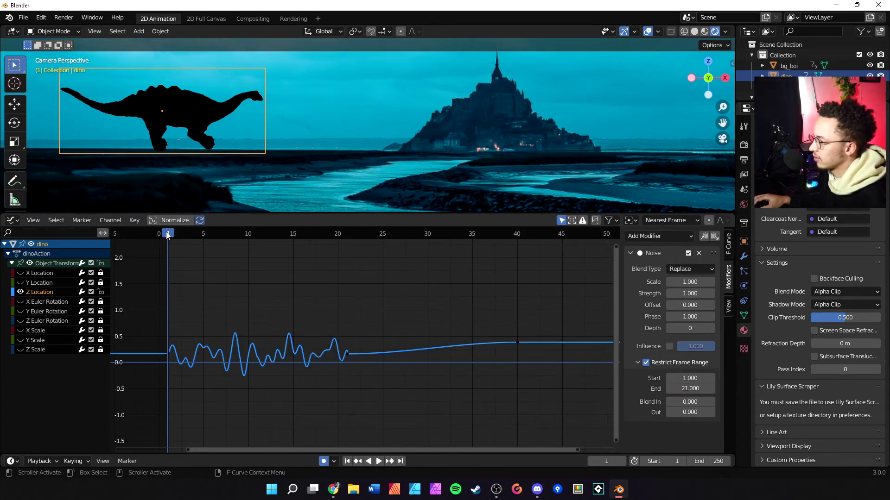
Play and scrub the animation from its first frames through frame 41 to review the dino's shaking within the restricted range.
{"action": "key", "text": "space"}
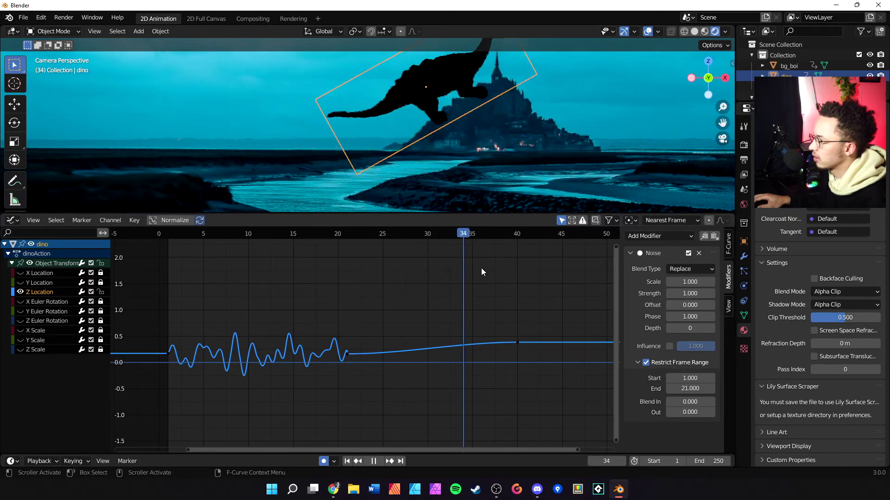
{"action": "left_click_drag", "start_coordinate": [481, 268], "coordinate": [214, 274]}
{"action": "left_click_drag", "start_coordinate": [216, 236], "coordinate": [177, 238]}
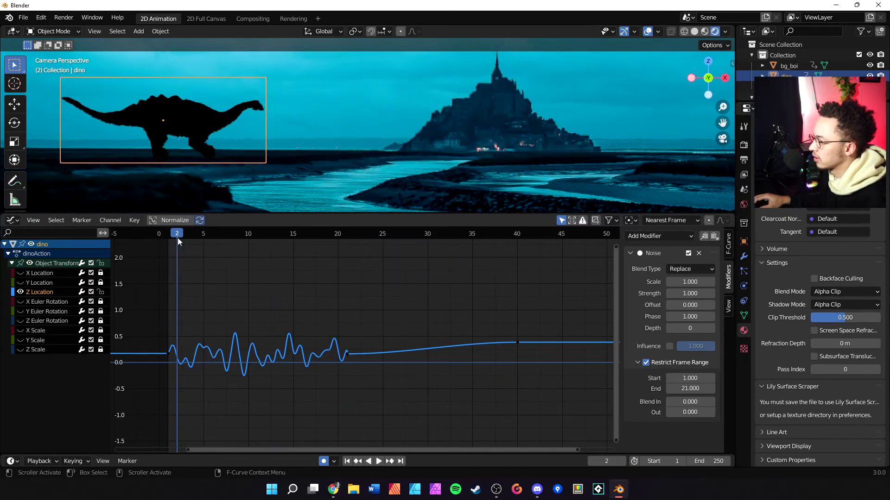
{"action": "scroll", "coordinate": [294, 157], "scroll_direction": "down", "scroll_amount": 3}
{"action": "key", "text": "space"}
{"action": "key", "text": "space"}
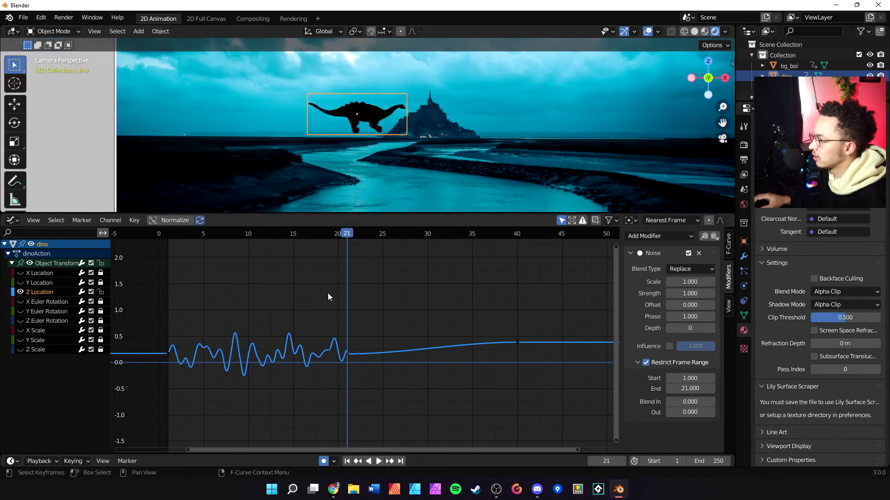
{"action": "left_click_drag", "start_coordinate": [342, 237], "coordinate": [184, 243]}
{"action": "key", "text": "space"}
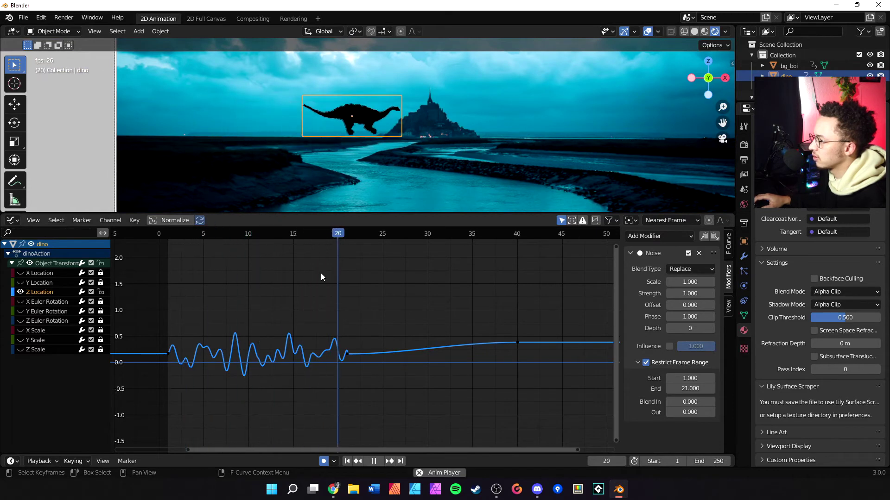
{"action": "key", "text": "space"}
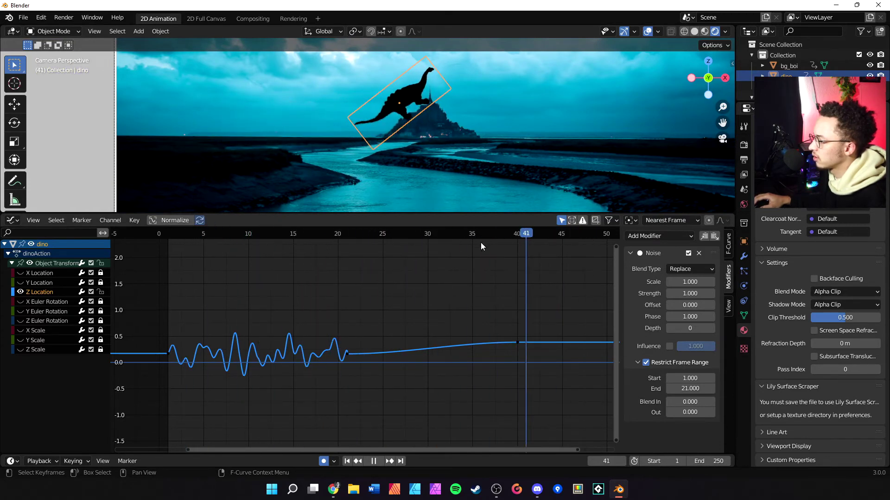
Set the scene's end frame to 47.
{"action": "key", "text": "Escape"}
{"action": "type", "text": "7"}
{"action": "key", "text": "Return"}
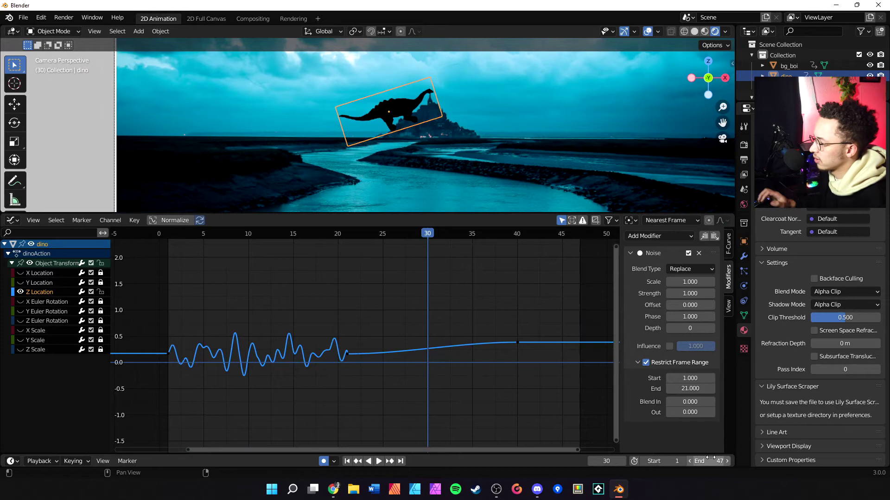
Play the shortened animation with the whole camera frame in view, and scrub back to frame 8.
{"action": "key", "text": "space"}
{"action": "key", "text": "Home"}
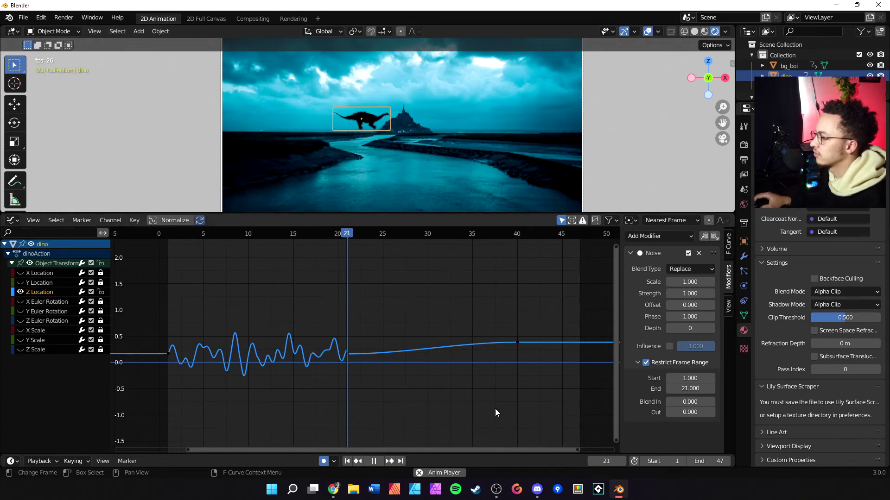
{"action": "key", "text": "space"}
{"action": "left_click_drag", "start_coordinate": [367, 237], "coordinate": [231, 263]}
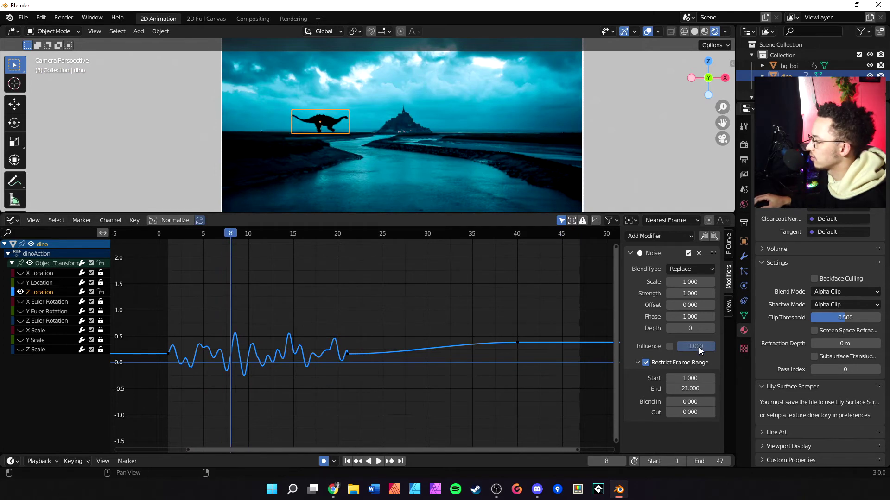
Set the Noise modifier's phase to 2.1 and offset to 12.9, and check the motion from the first frames.
{"action": "left_click_drag", "start_coordinate": [693, 317], "coordinate": [740, 316]}
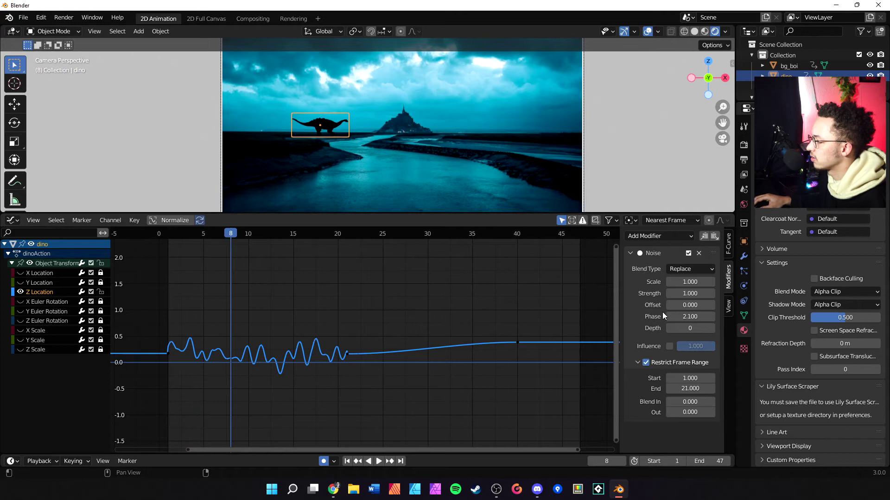
{"action": "left_click_drag", "start_coordinate": [688, 304], "coordinate": [734, 305]}
{"action": "left_click_drag", "start_coordinate": [221, 232], "coordinate": [172, 237]}
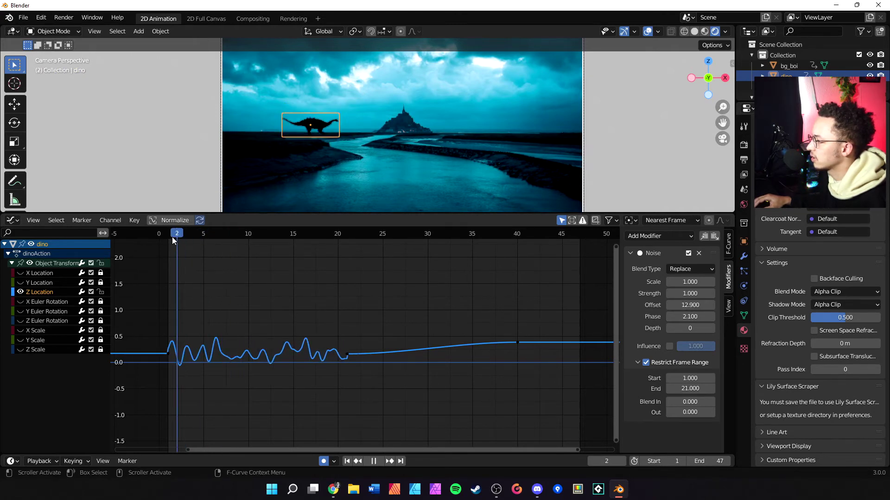
{"action": "key", "text": "space"}
{"action": "mouse_move", "coordinate": [700, 328]}
{"action": "left_mouse_down"}
{"action": "mouse_move", "coordinate": [727, 328]}
{"action": "mouse_move", "coordinate": [692, 328]}
{"action": "left_mouse_up"}
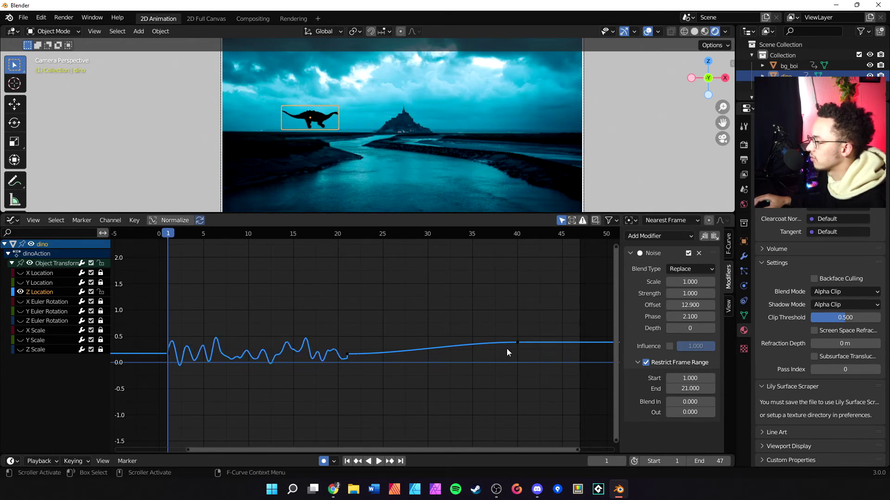
Set the Noise modifier's Blend In to 7.7 and Out to 7.8 while playing the animation, and stop playback at frame 15.
{"action": "key", "text": "space"}
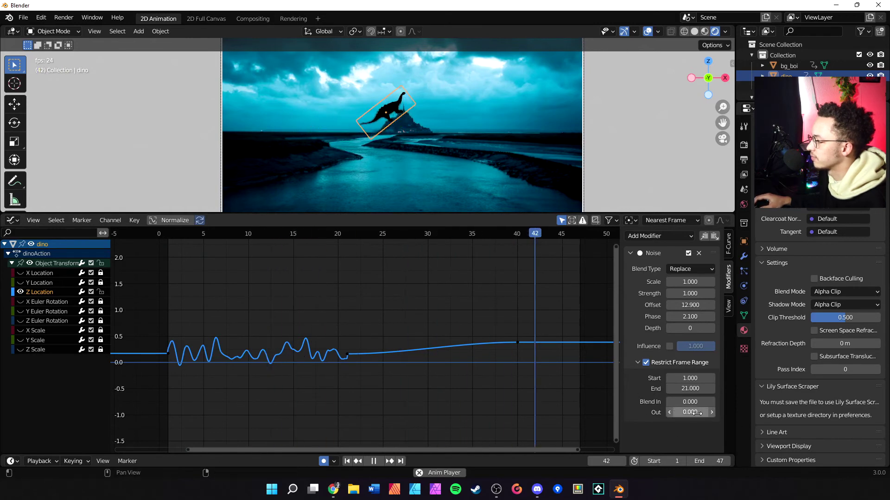
{"action": "left_click_drag", "start_coordinate": [690, 402], "coordinate": [727, 402]}
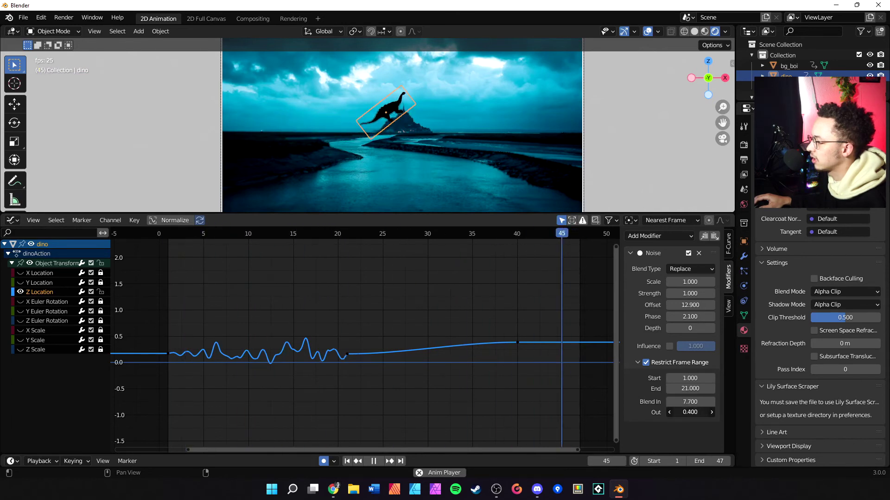
{"action": "left_click_drag", "start_coordinate": [690, 412], "coordinate": [709, 412]}
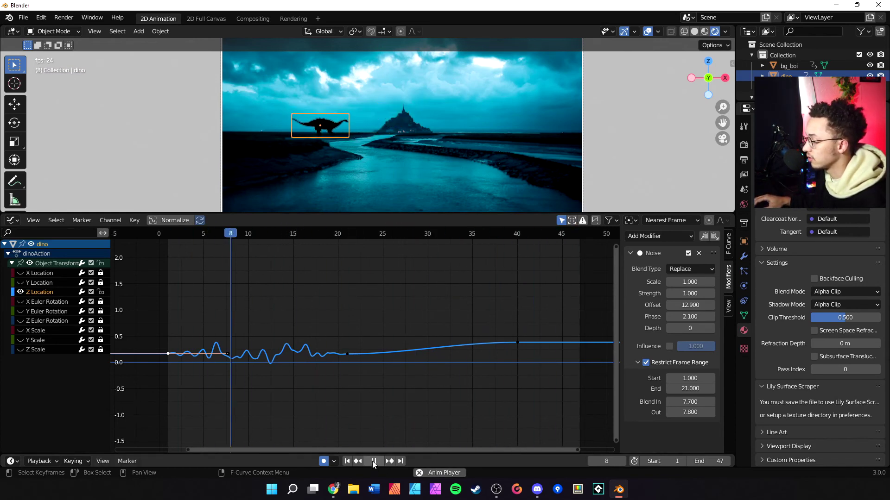
{"action": "left_click", "coordinate": [373, 461]}
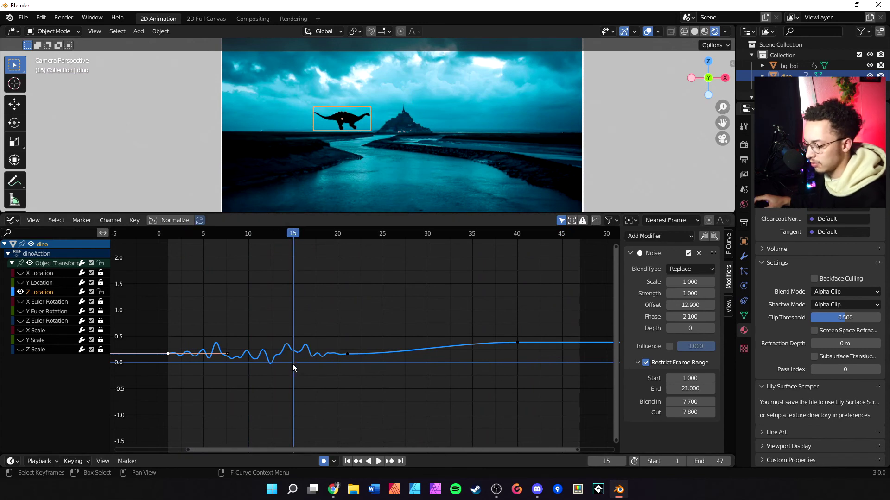
Insert a keyframe at frame 15 on only the selected Z Location channel and lower it to about 0.08.
{"action": "key", "text": "i"}
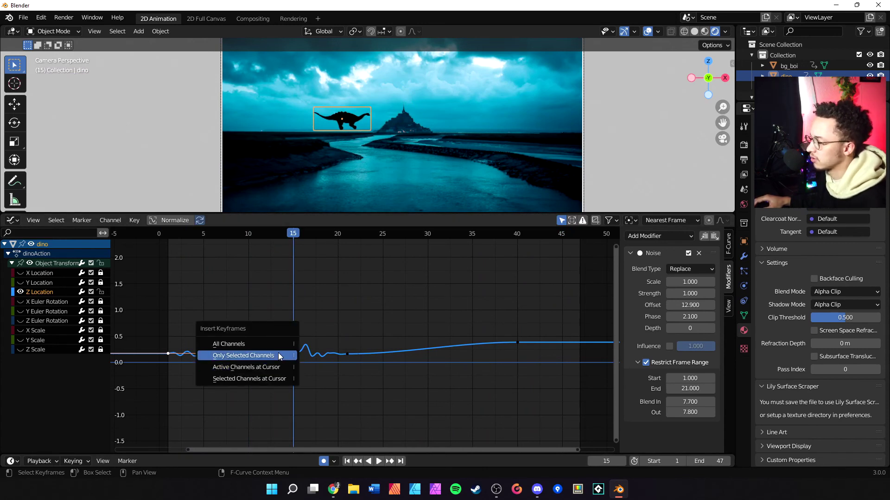
{"action": "left_click", "coordinate": [271, 356]}
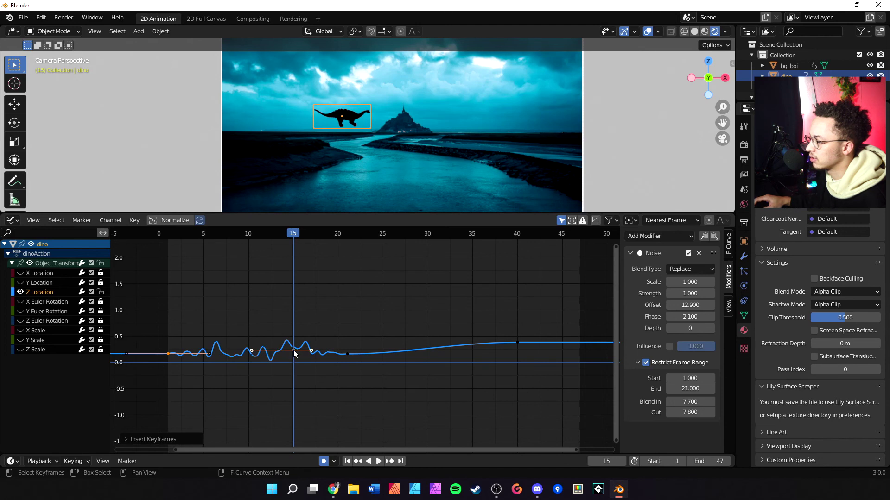
{"action": "scroll", "coordinate": [294, 354], "scroll_direction": "up", "scroll_amount": 5}
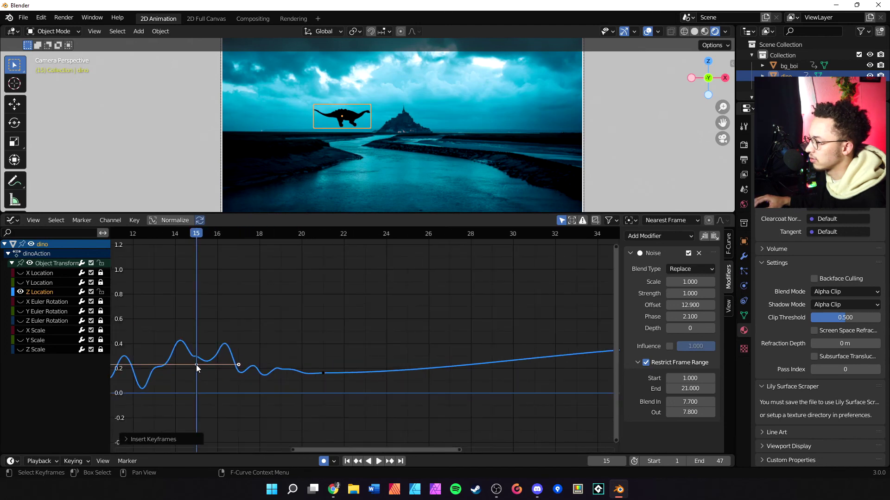
{"action": "left_click_drag", "start_coordinate": [196, 366], "coordinate": [189, 385]}
Tilt the frame 15 keyframe's handles into a downward slope, raising the incoming handle to about 0.5 near frame 8 and lengthening the outgoing one.
{"action": "middle_click_drag", "start_coordinate": [245, 403], "coordinate": [401, 362]}
{"action": "left_click_drag", "start_coordinate": [332, 348], "coordinate": [288, 287]}
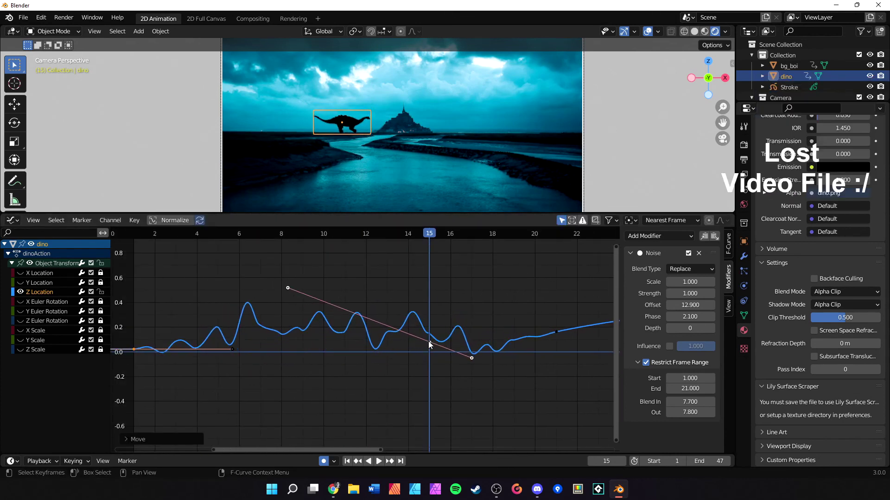
{"action": "left_click_drag", "start_coordinate": [472, 358], "coordinate": [492, 359]}
Move the selected Z Location keyframes vertically so the frame 1 keyframe sits at about 0.
{"action": "middle_click_drag", "start_coordinate": [138, 342], "coordinate": [253, 341]}
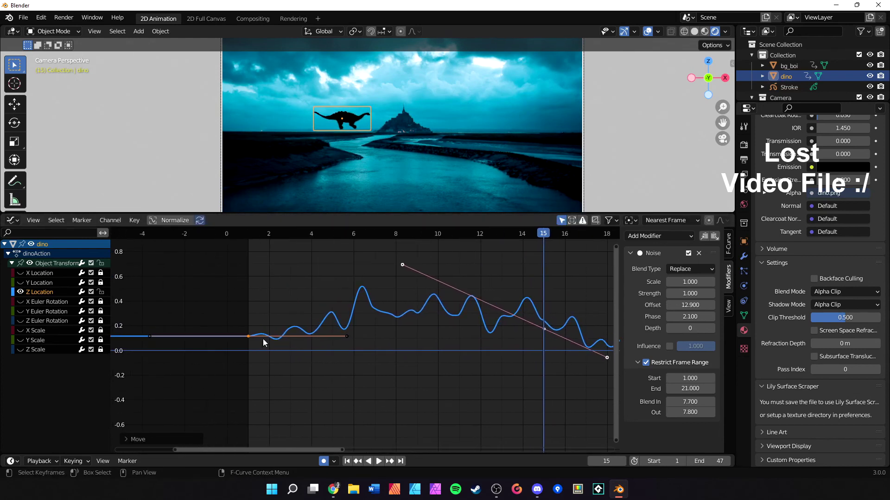
{"action": "key", "text": "g"}
{"action": "left_click", "coordinate": [249, 350]}
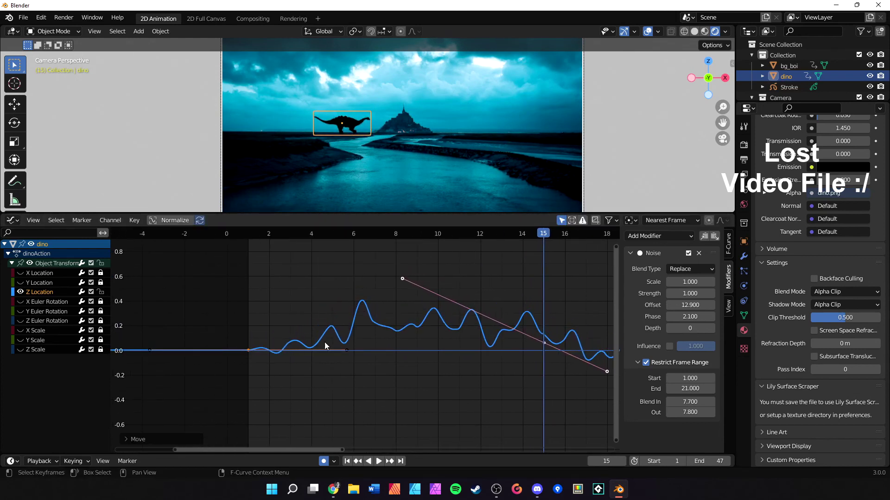